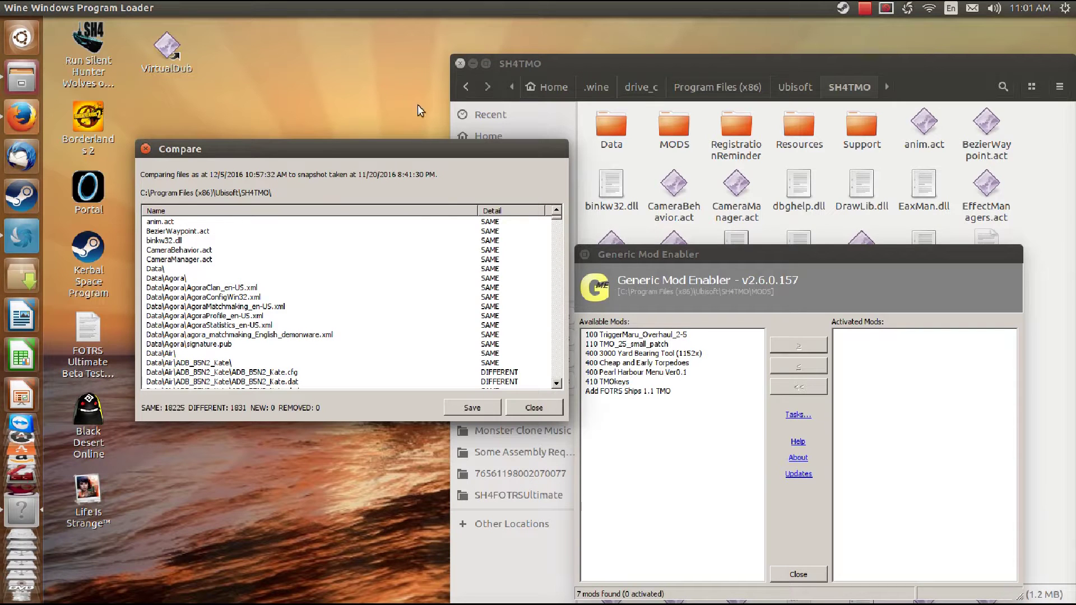
Scroll through the whole file comparison report of the mods.
{"action": "scroll", "coordinate": [389, 247], "scroll_direction": "down", "scroll_amount": 4}
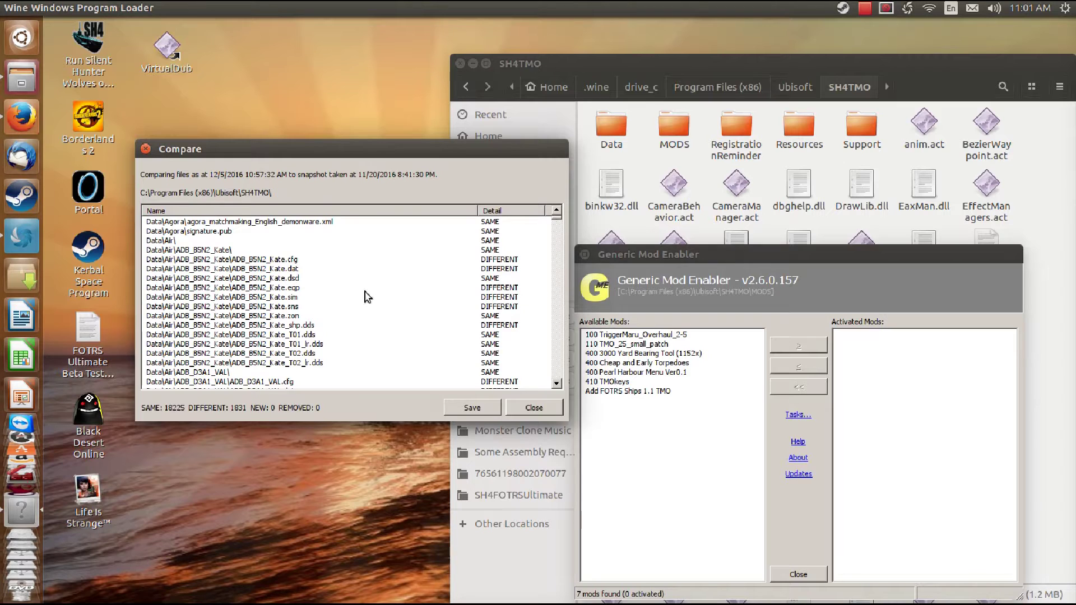
{"action": "scroll", "coordinate": [367, 292], "scroll_direction": "down", "scroll_amount": 5}
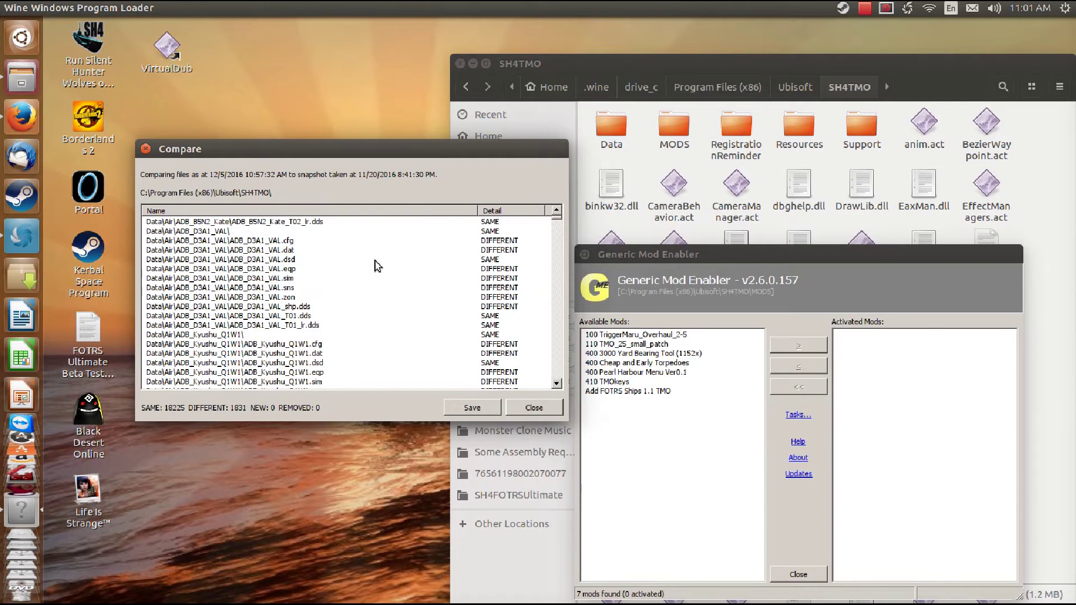
{"action": "scroll", "coordinate": [376, 266], "scroll_direction": "down", "scroll_amount": 12}
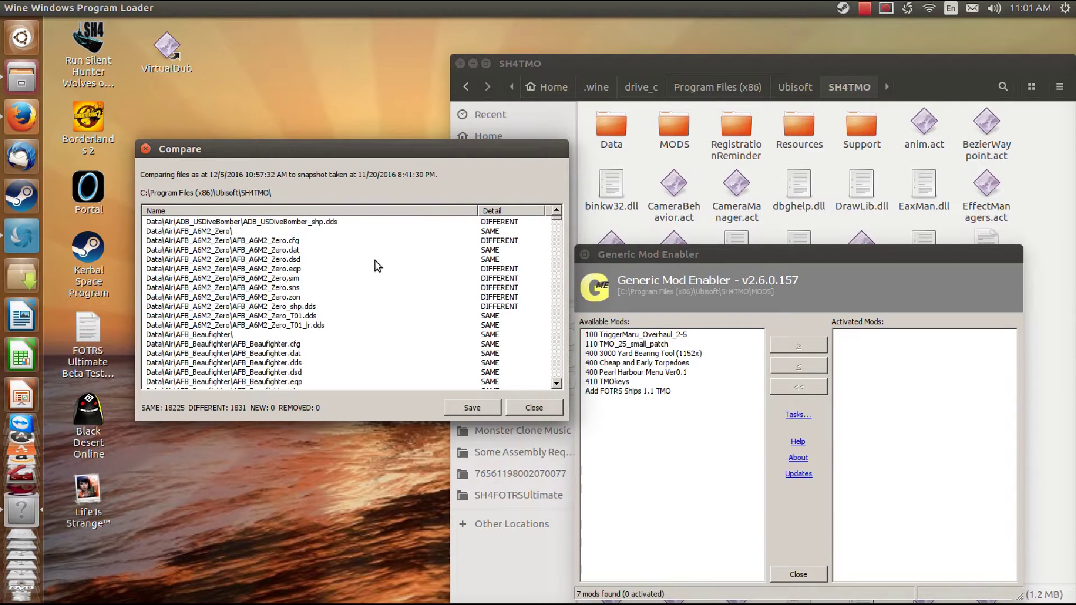
{"action": "scroll", "coordinate": [376, 266], "scroll_direction": "down", "scroll_amount": 15}
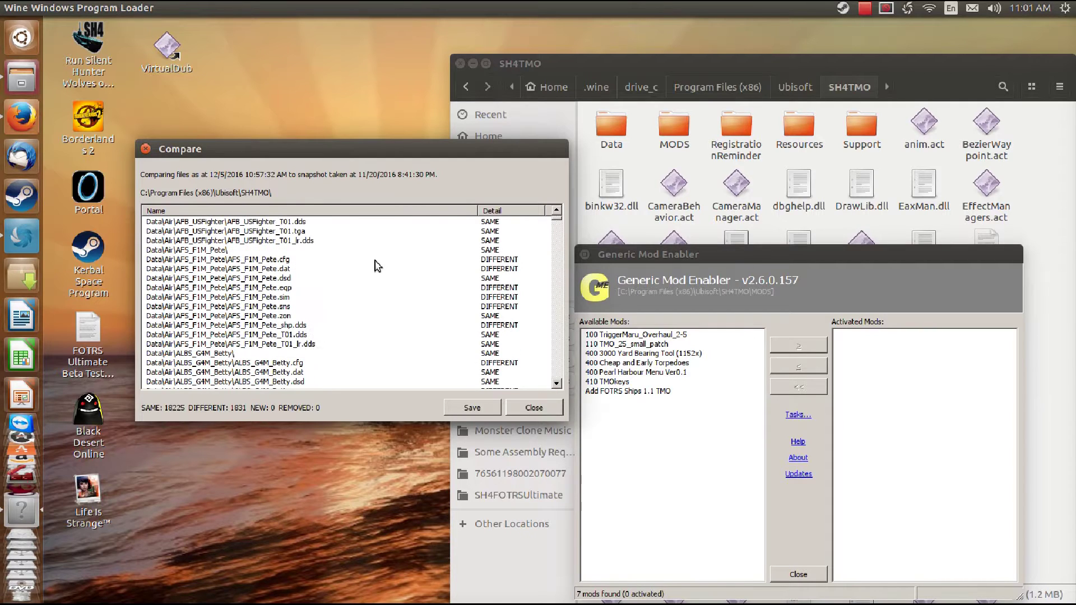
{"action": "scroll", "coordinate": [376, 266], "scroll_direction": "down", "scroll_amount": 6}
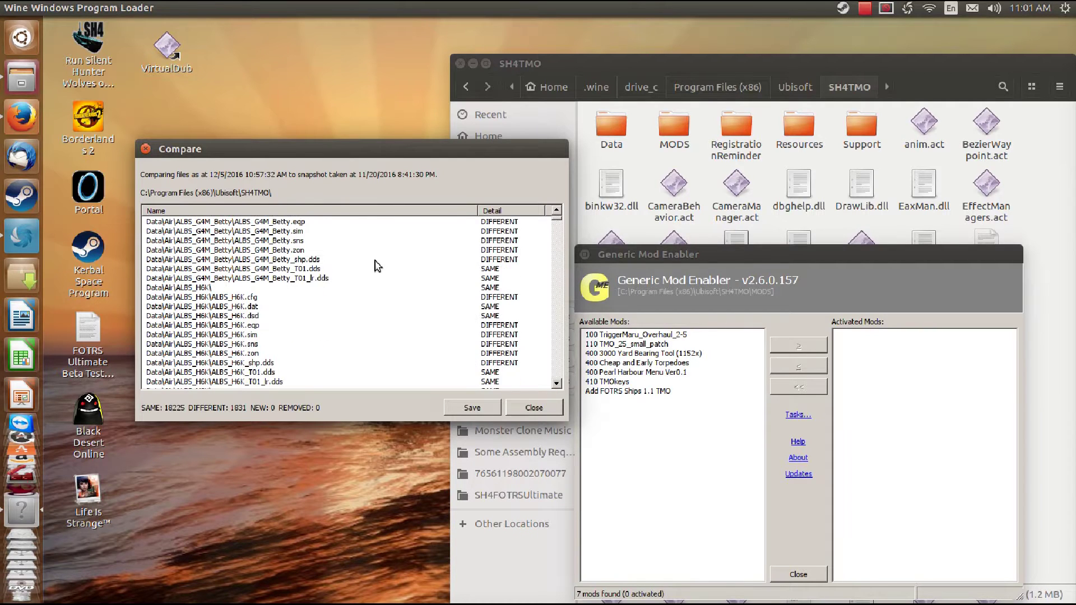
{"action": "scroll", "coordinate": [376, 266], "scroll_direction": "down", "scroll_amount": 5}
{"action": "scroll", "coordinate": [376, 266], "scroll_direction": "down", "scroll_amount": 10}
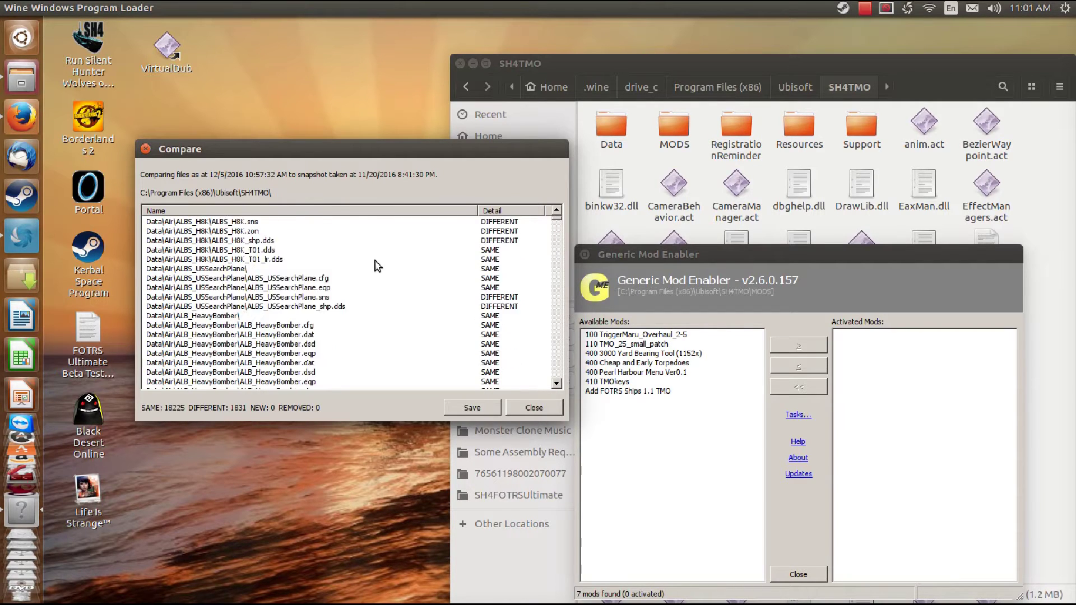
{"action": "scroll", "coordinate": [376, 266], "scroll_direction": "down", "scroll_amount": 12}
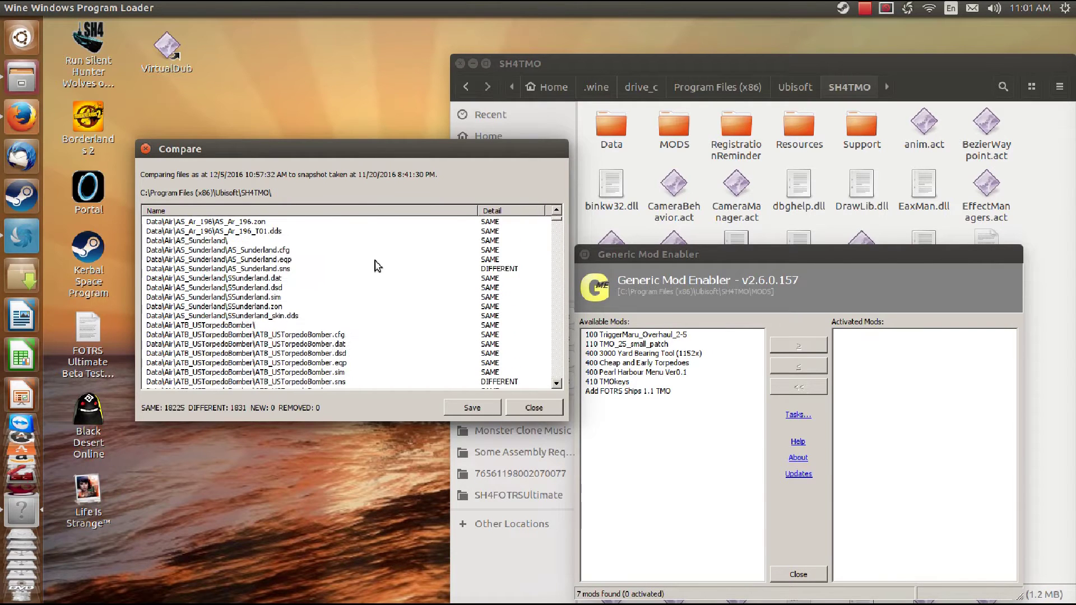
{"action": "scroll", "coordinate": [376, 266], "scroll_direction": "down", "scroll_amount": 6}
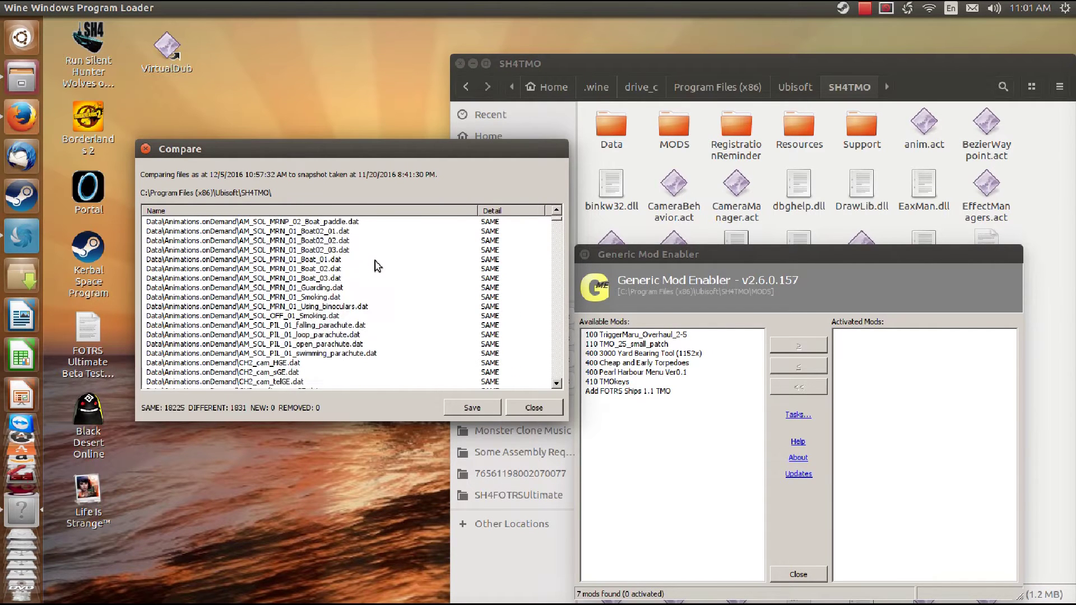
{"action": "scroll", "coordinate": [376, 266], "scroll_direction": "down", "scroll_amount": 6}
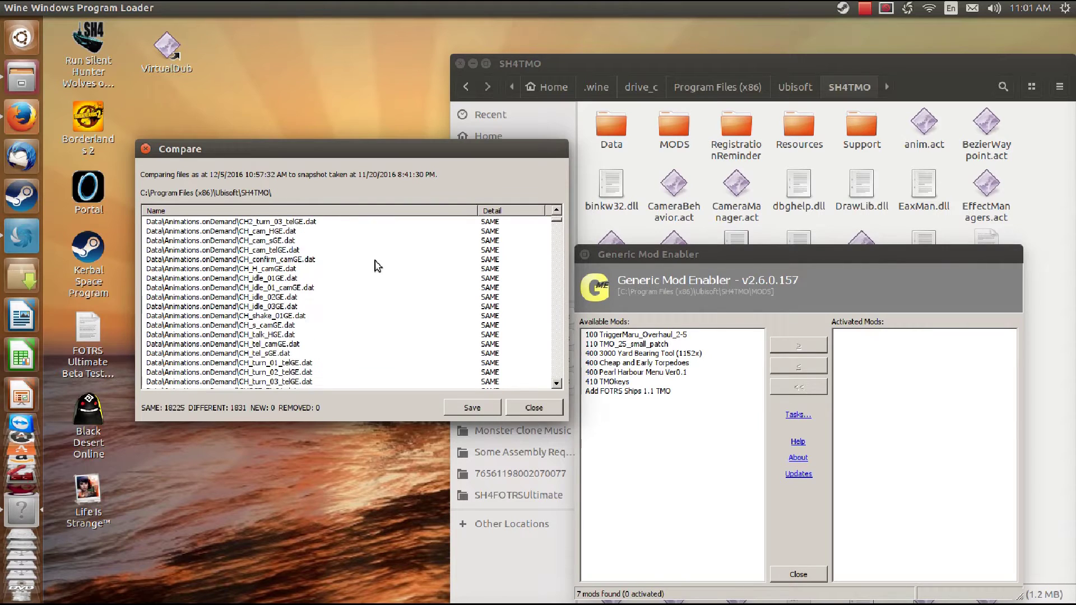
{"action": "scroll", "coordinate": [376, 265], "scroll_direction": "down", "scroll_amount": 5}
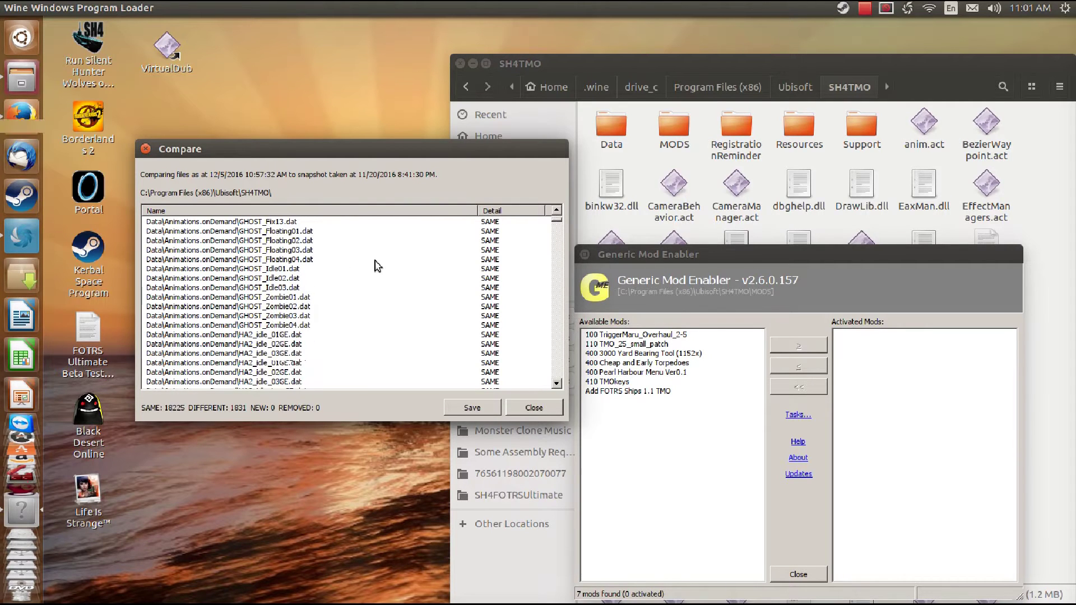
{"action": "scroll", "coordinate": [376, 265], "scroll_direction": "down", "scroll_amount": 2}
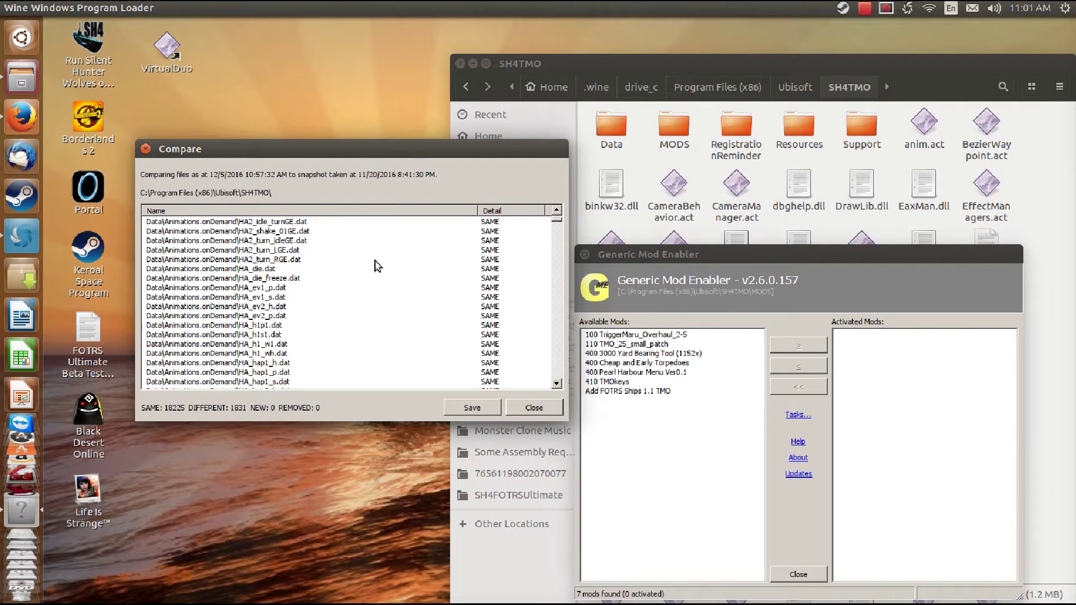
{"action": "scroll", "coordinate": [376, 266], "scroll_direction": "down", "scroll_amount": 3}
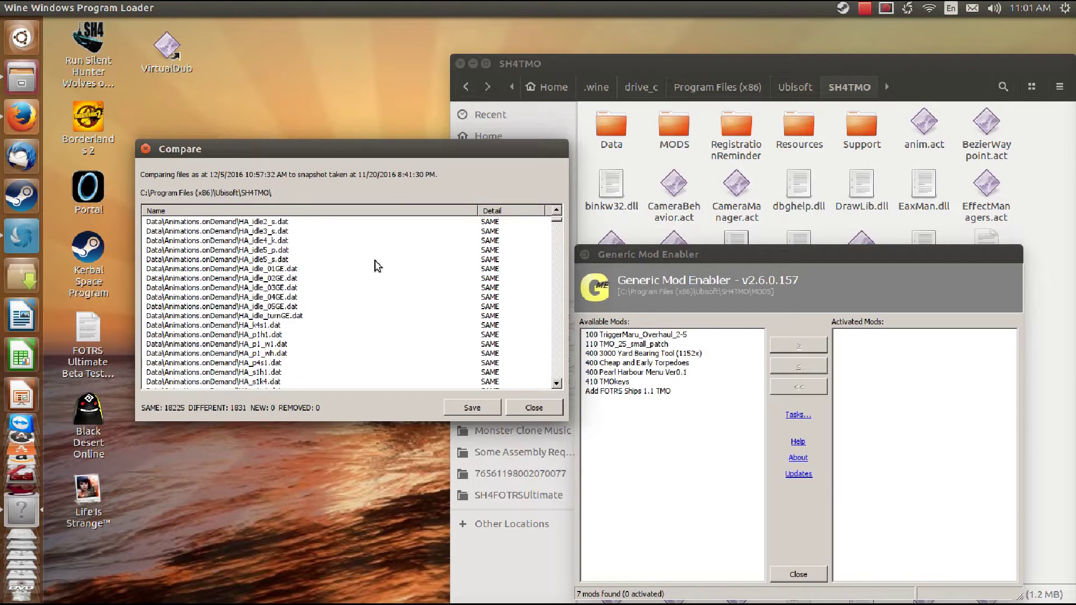
{"action": "scroll", "coordinate": [376, 266], "scroll_direction": "down", "scroll_amount": 8}
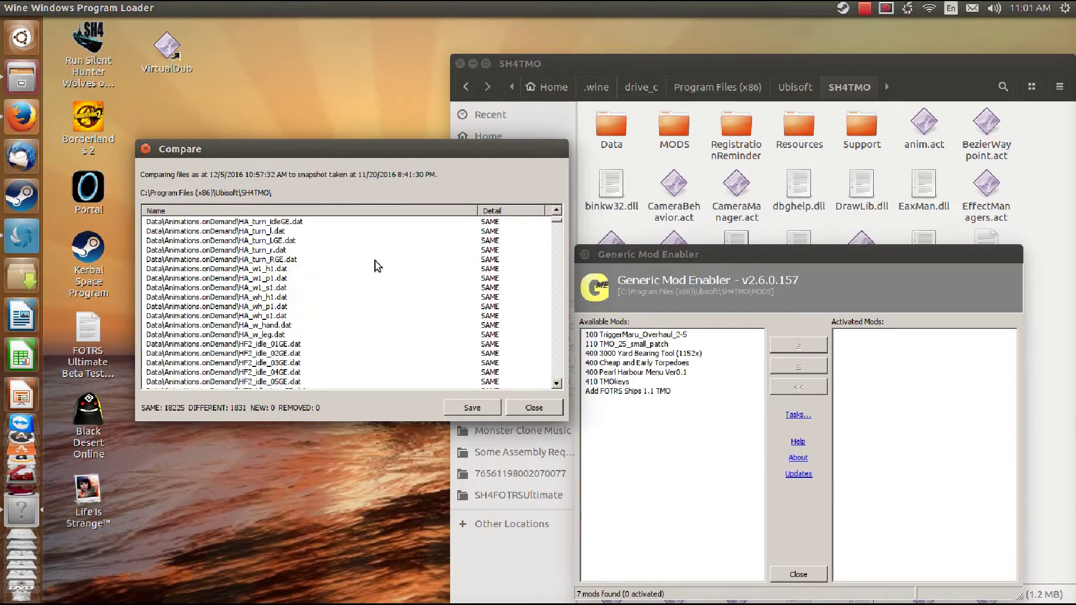
{"action": "scroll", "coordinate": [376, 266], "scroll_direction": "down", "scroll_amount": 12}
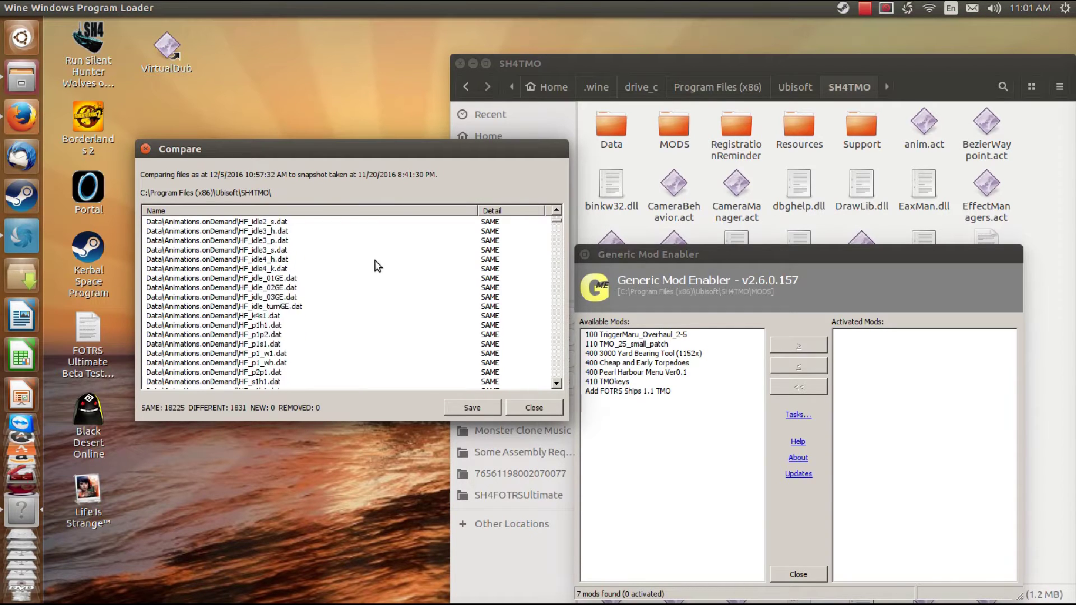
{"action": "scroll", "coordinate": [376, 266], "scroll_direction": "down", "scroll_amount": 12}
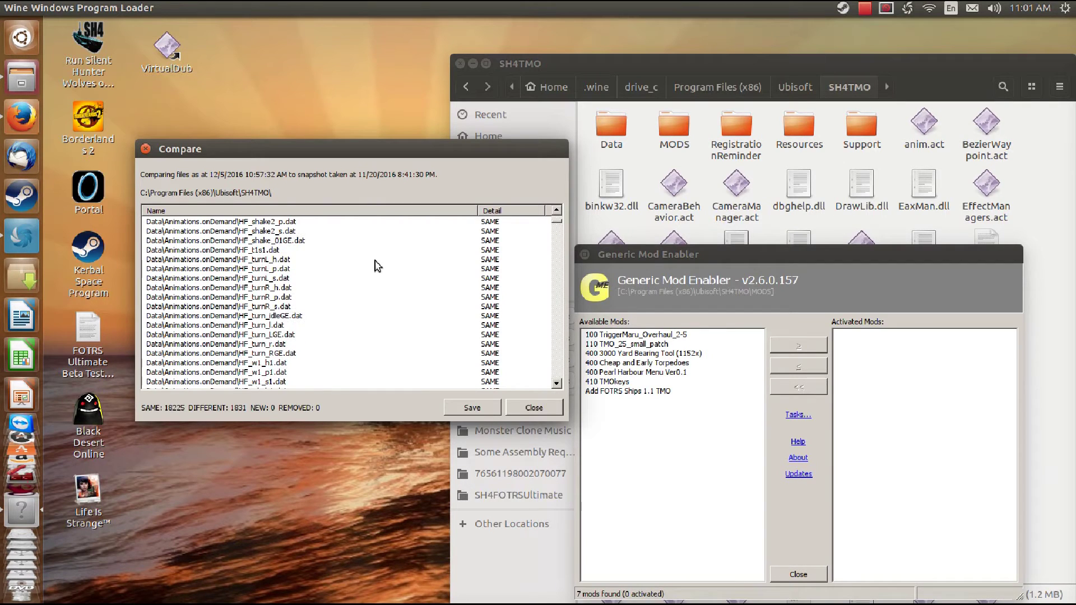
{"action": "scroll", "coordinate": [376, 266], "scroll_direction": "down", "scroll_amount": 4}
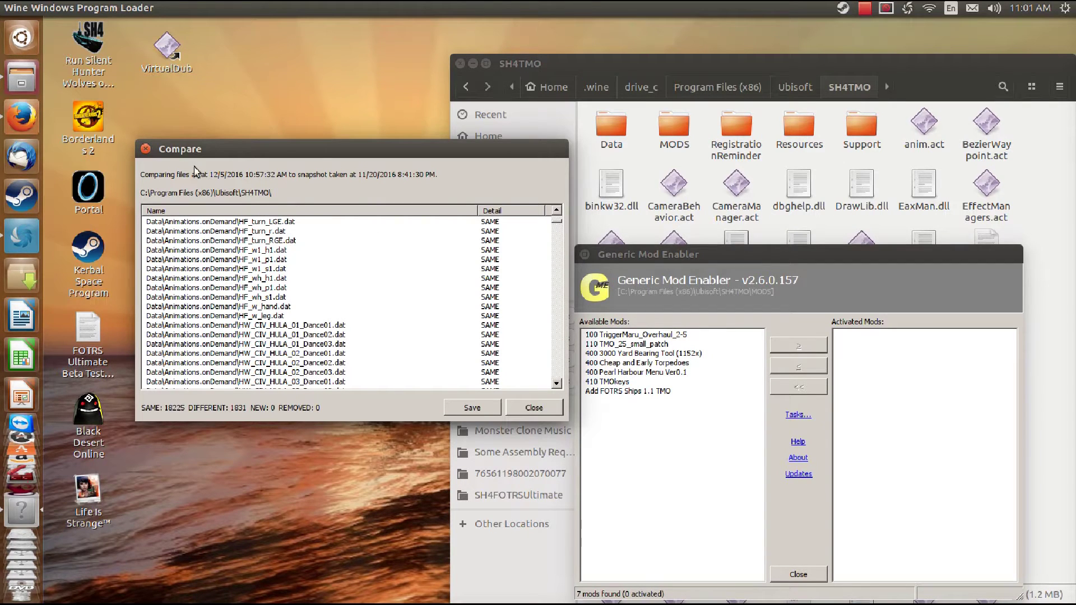
Close the comparison report and the mod enabler, then dismiss the Wine program error.
{"action": "left_click", "coordinate": [145, 149]}
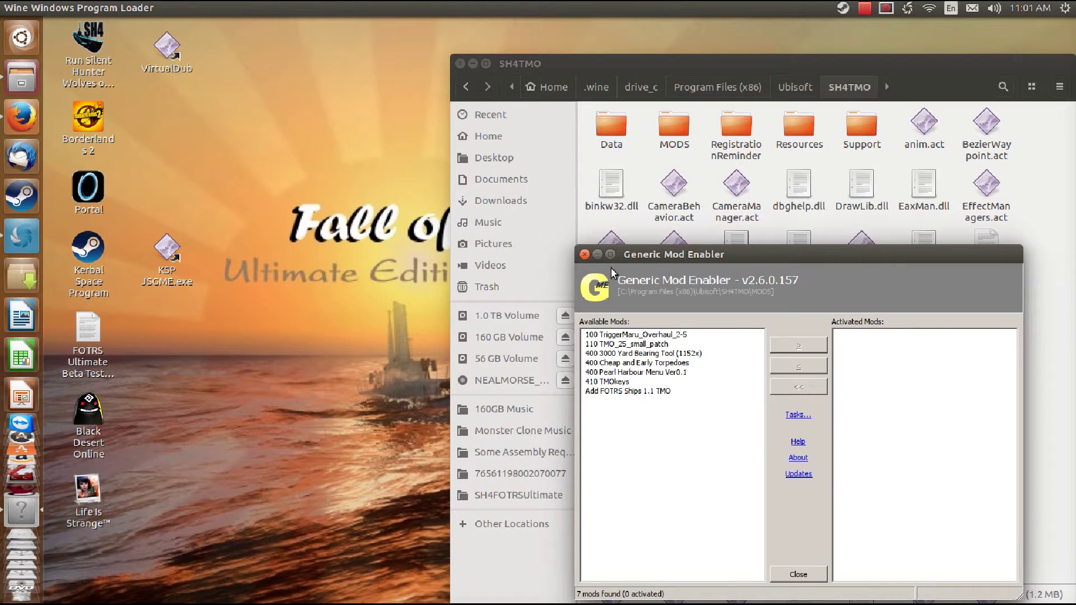
{"action": "left_click", "coordinate": [585, 255]}
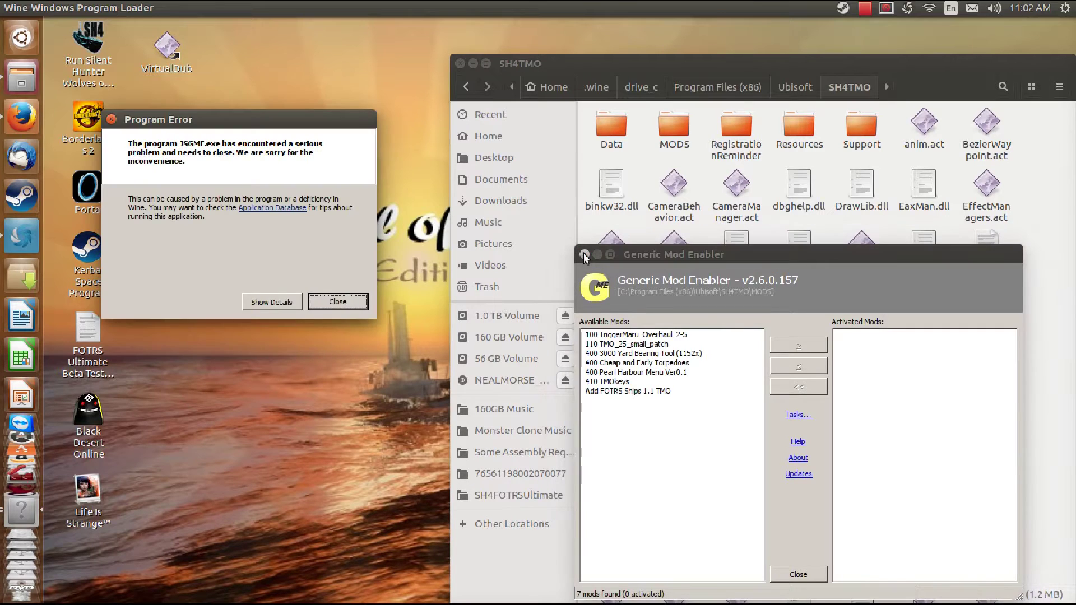
{"action": "left_click", "coordinate": [336, 300]}
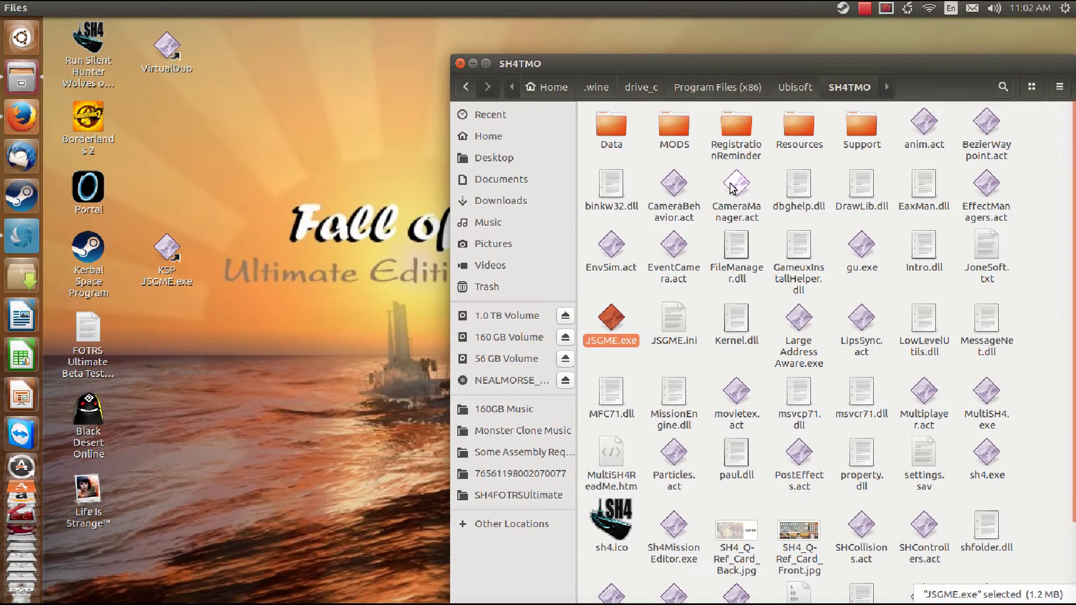
Select all 60 SH4TMO items except the MODS folder and permanently delete them.
{"action": "left_click_drag", "start_coordinate": [584, 62], "coordinate": [488, 41]}
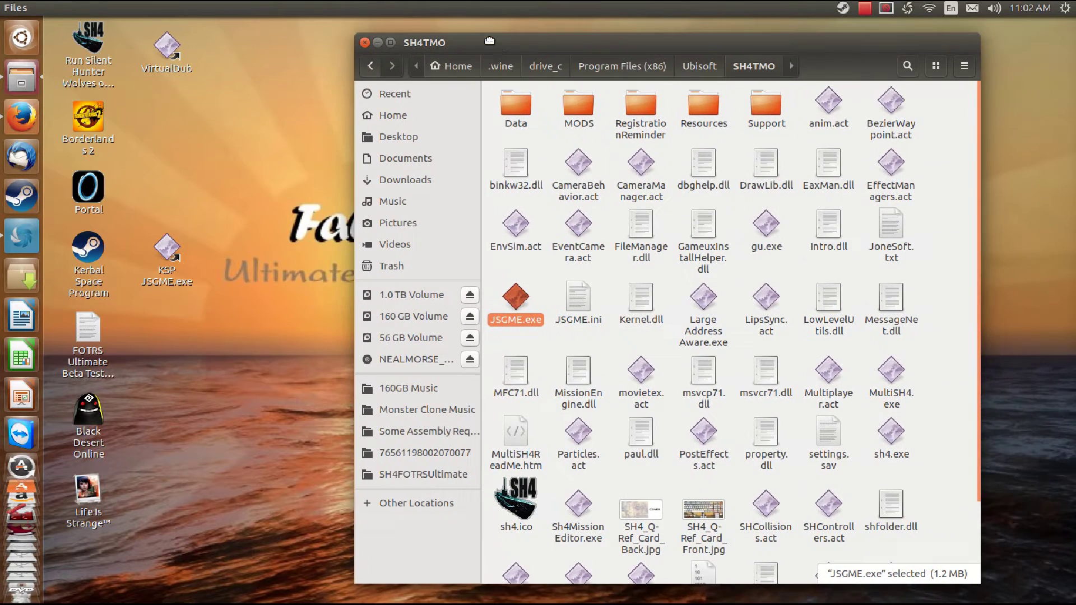
{"action": "left_click", "coordinate": [575, 171]}
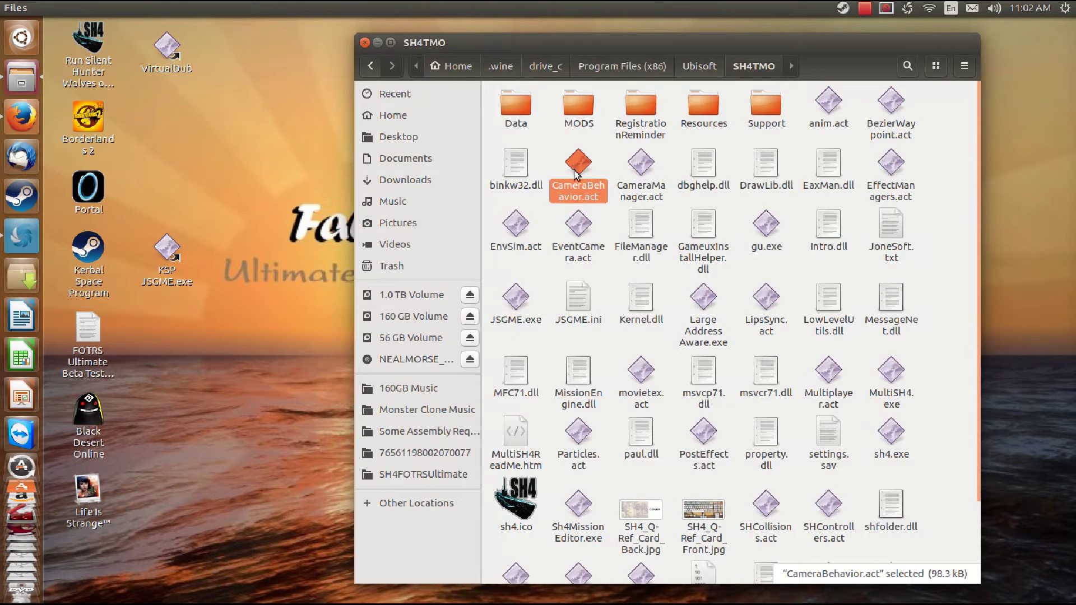
{"action": "key", "text": "ctrl+a"}
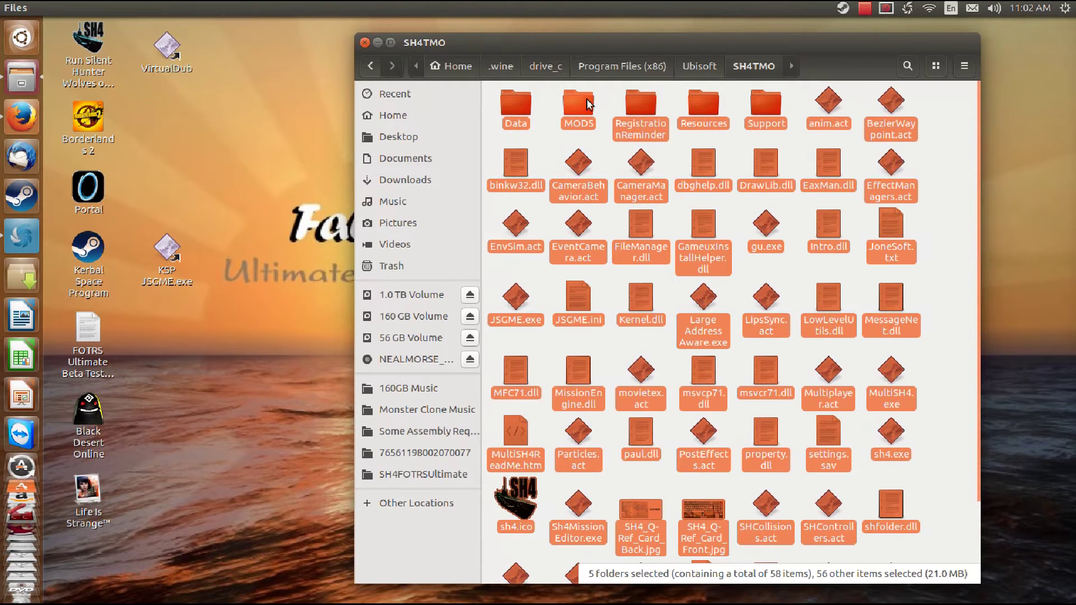
{"action": "left_click", "coordinate": [585, 106]}
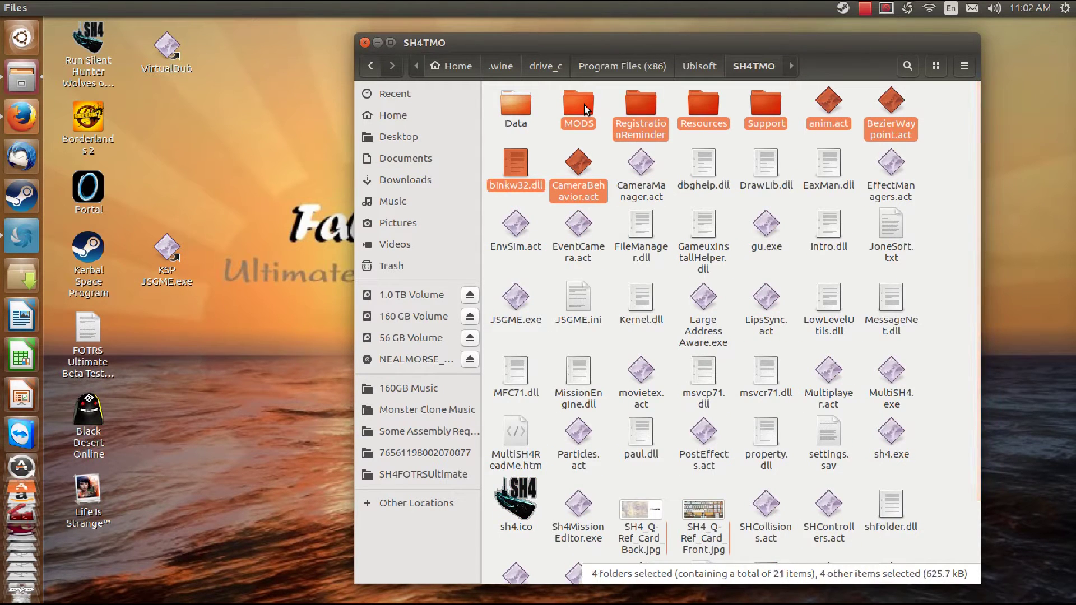
{"action": "key", "text": "ctrl+a"}
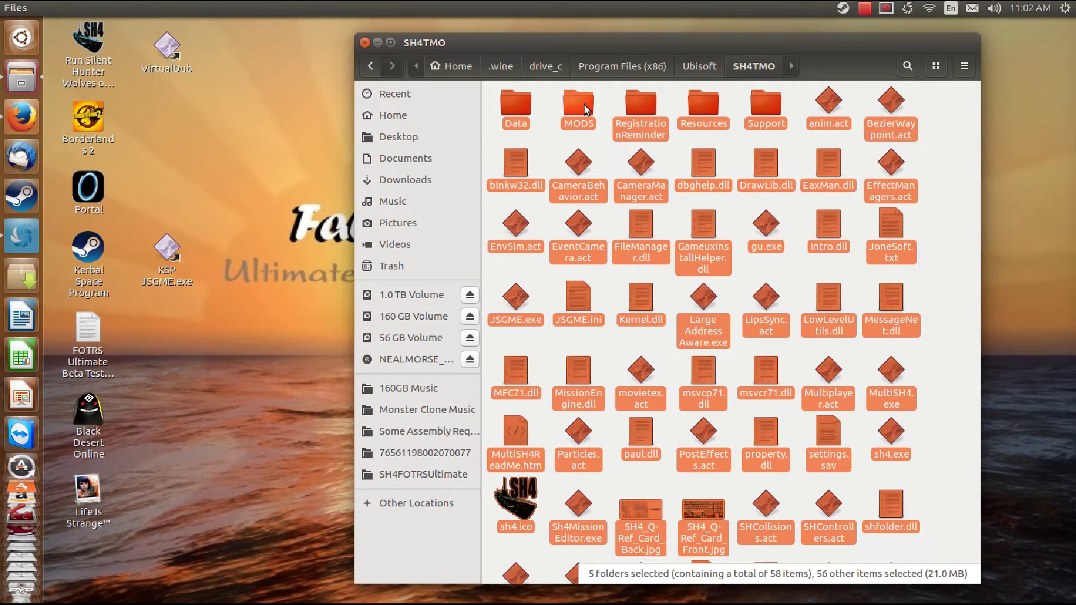
{"action": "left_click", "coordinate": [584, 105], "text": "ctrl"}
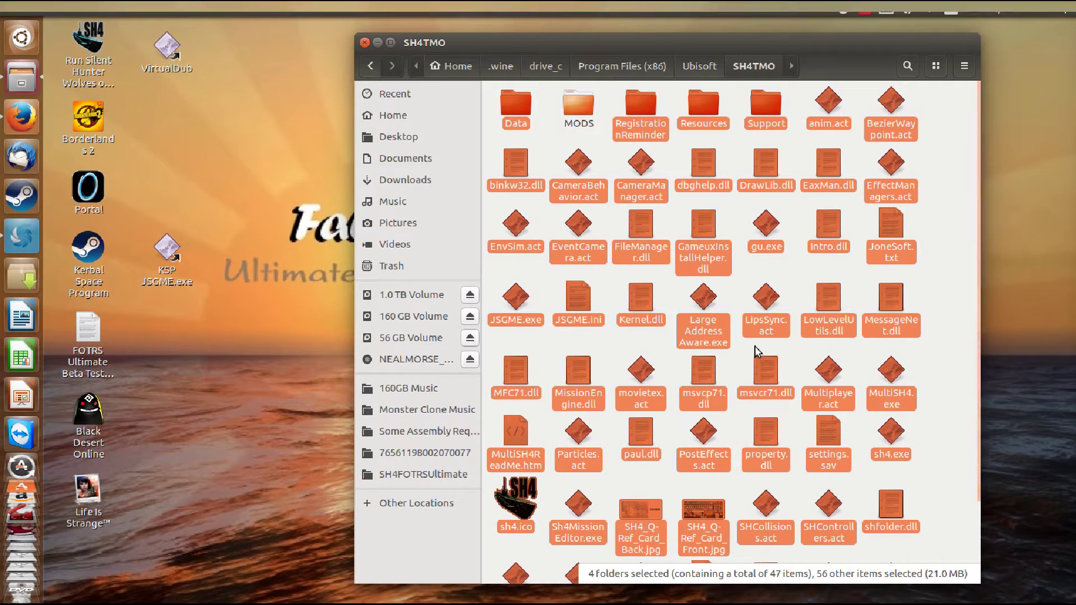
{"action": "key", "text": "shift+Delete"}
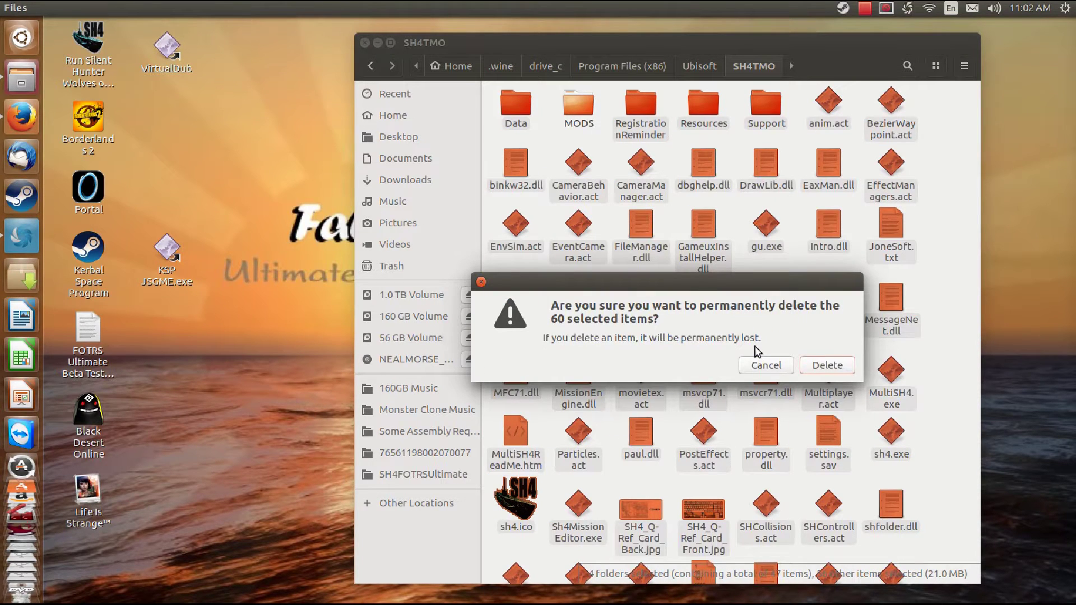
{"action": "left_click", "coordinate": [826, 365]}
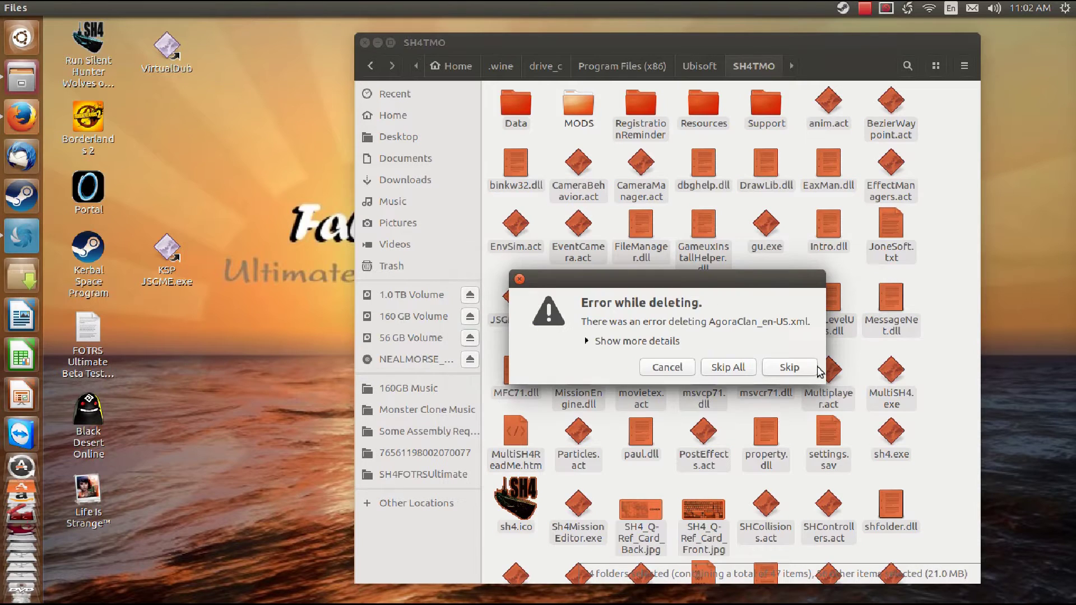
Skip the two undeletable files, then skip all remaining deletion errors.
{"action": "left_click", "coordinate": [786, 371]}
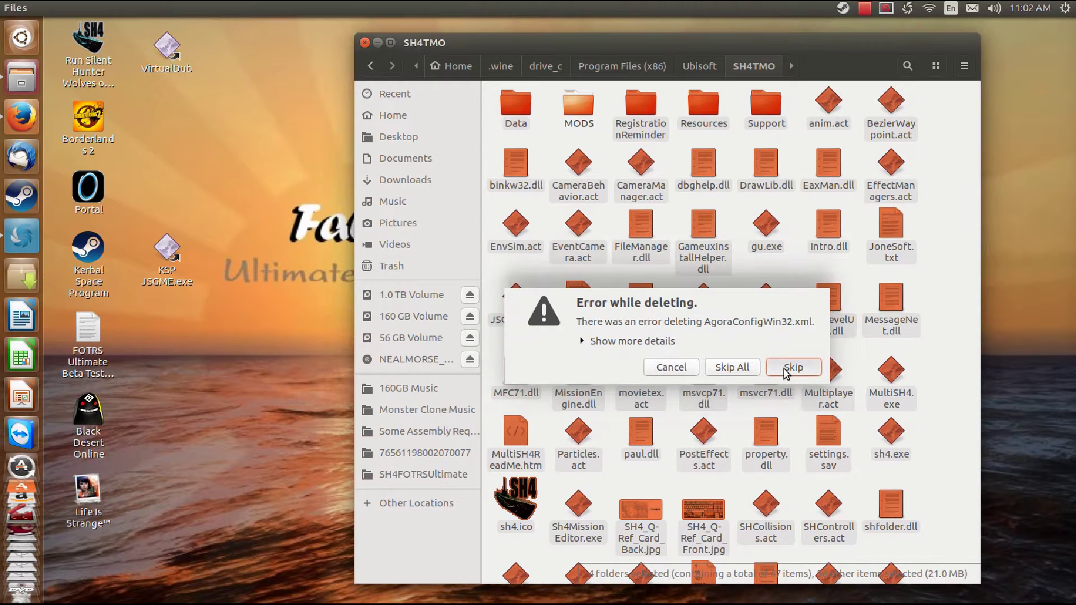
{"action": "left_click", "coordinate": [786, 371]}
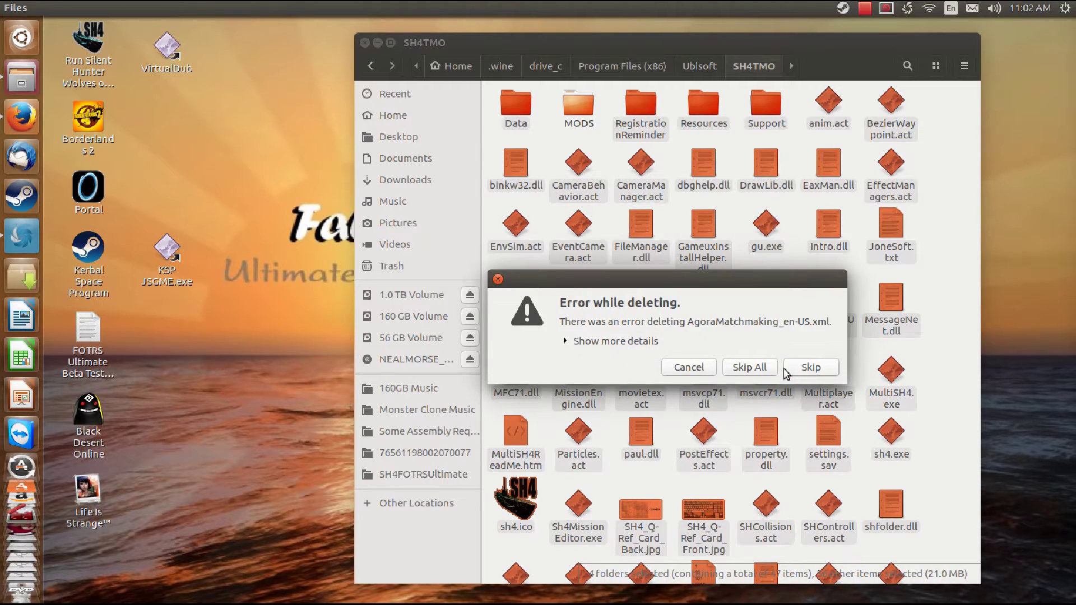
{"action": "left_click", "coordinate": [751, 368]}
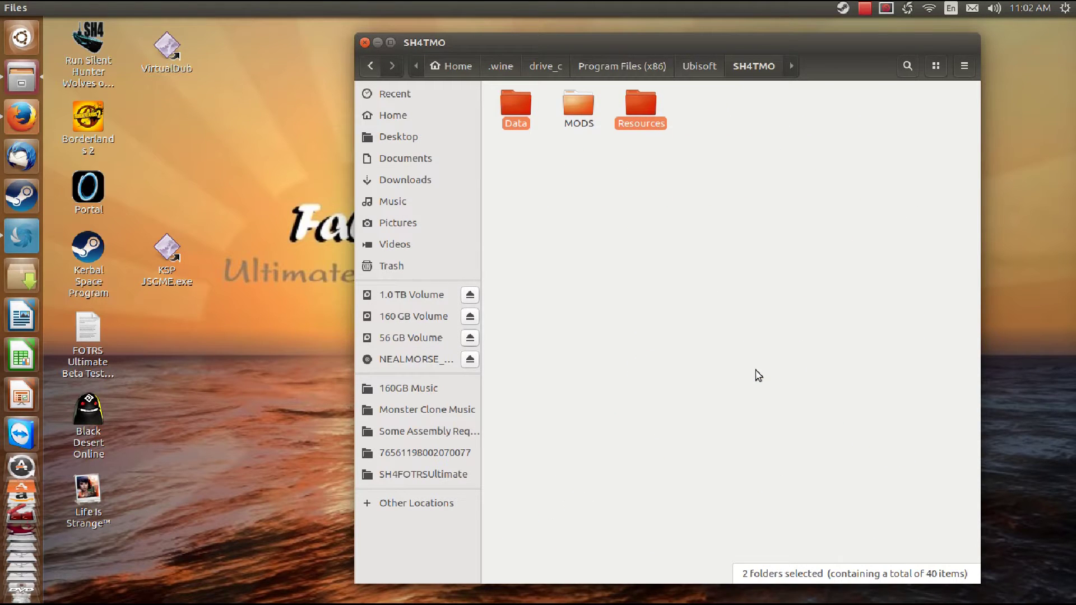
Delete the Data and Resources folders from SH4TMO, leaving only MODS.
{"action": "left_click", "coordinate": [516, 104]}
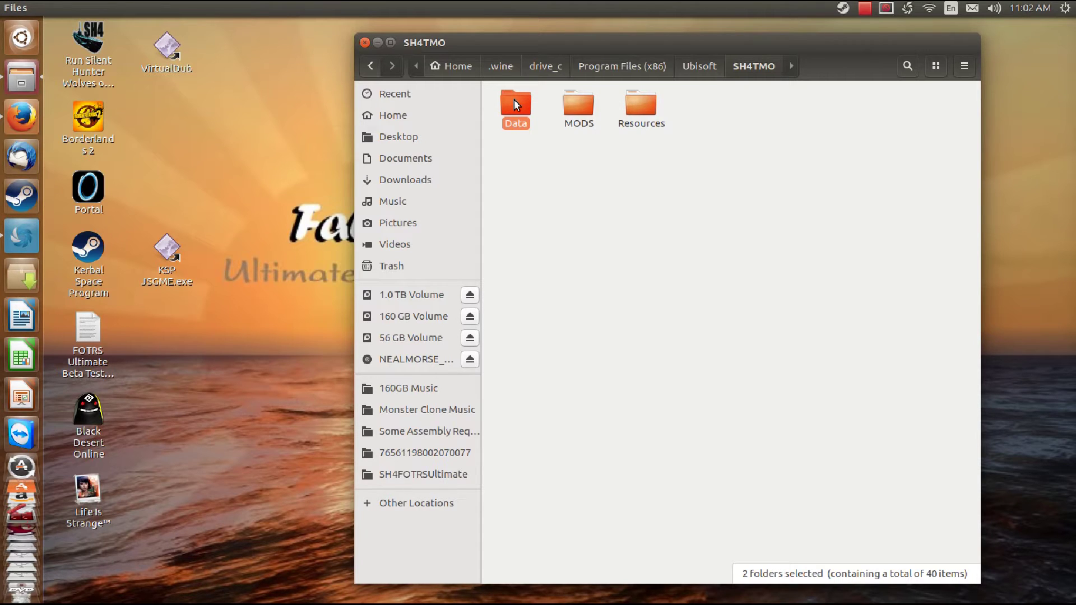
{"action": "key", "text": "Delete"}
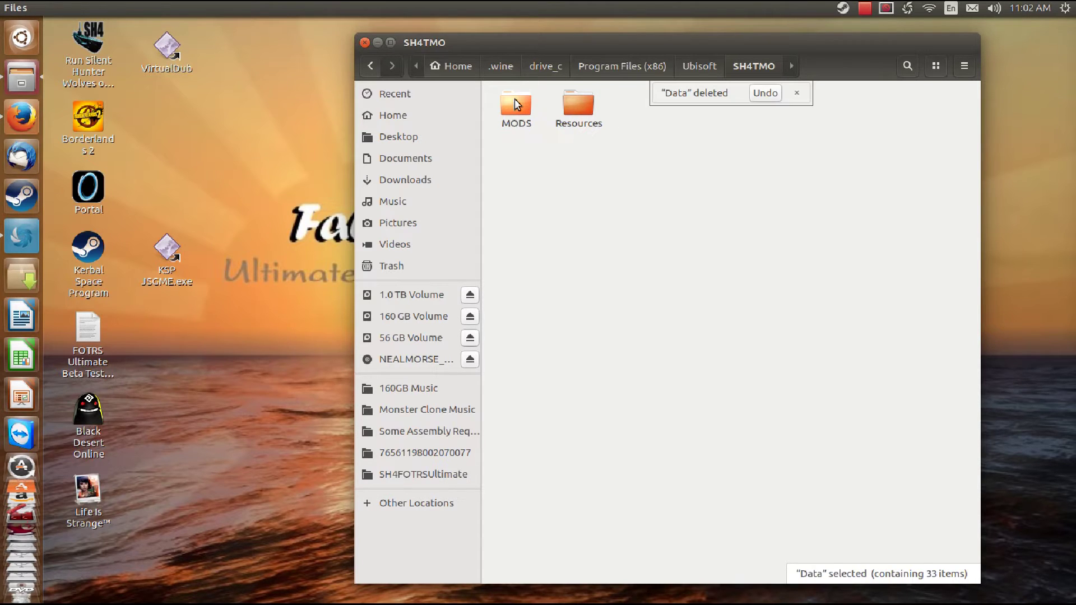
{"action": "left_click", "coordinate": [584, 112]}
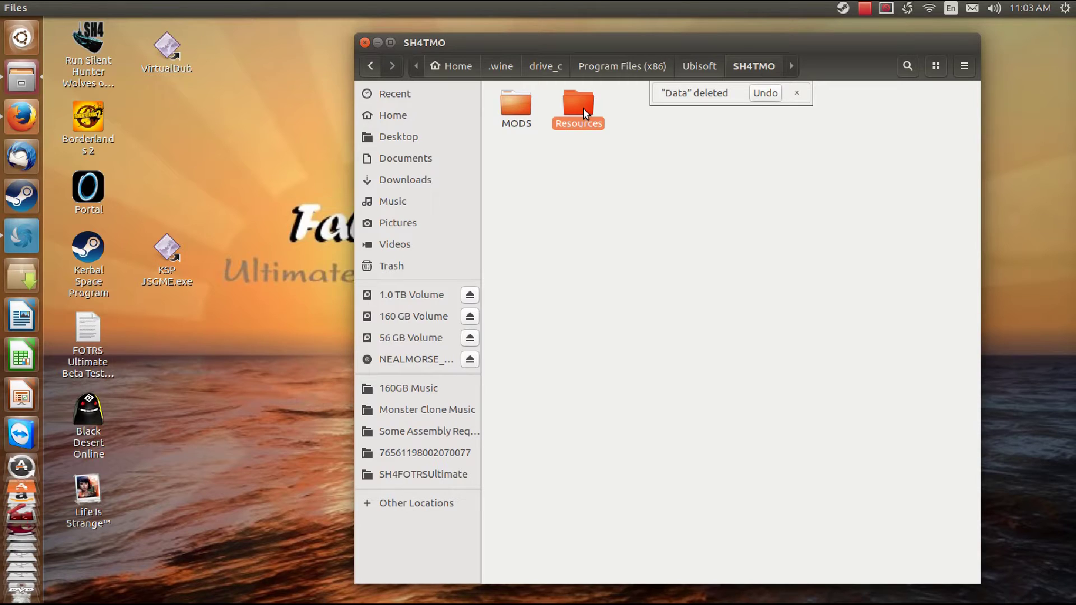
{"action": "key", "text": "Delete"}
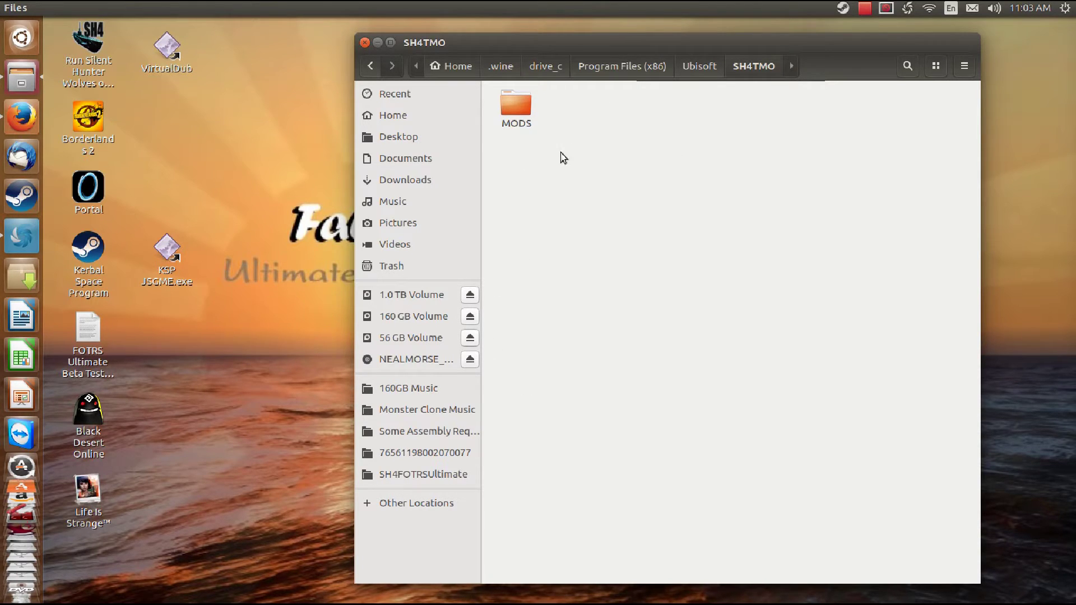
{"action": "left_click", "coordinate": [694, 66]}
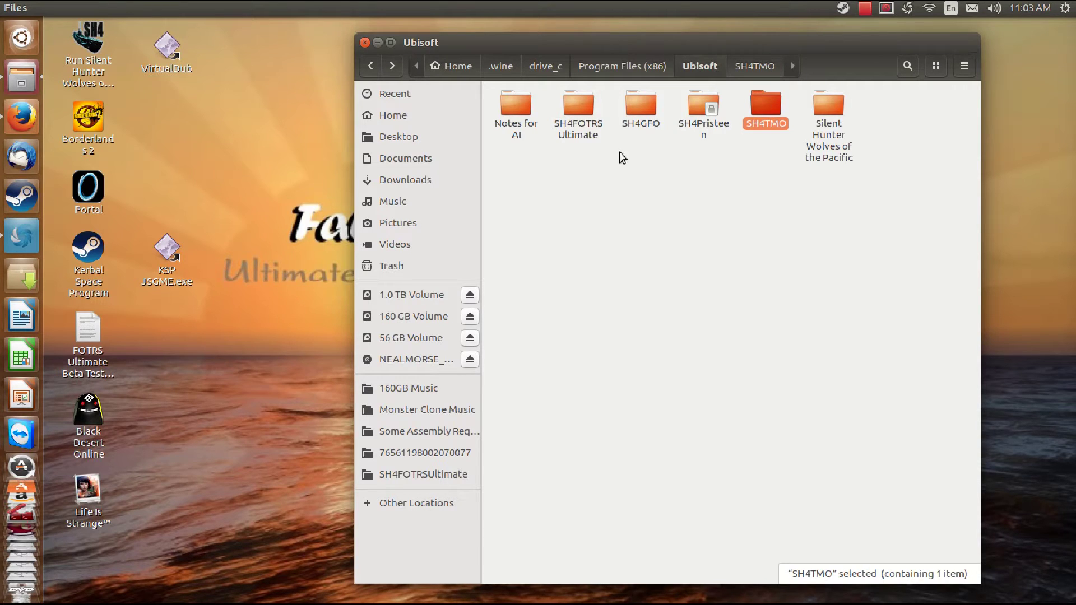
Copy all 59 items (4 folders, 55 files) from the SH4Pristeen stock folder.
{"action": "left_click", "coordinate": [704, 112]}
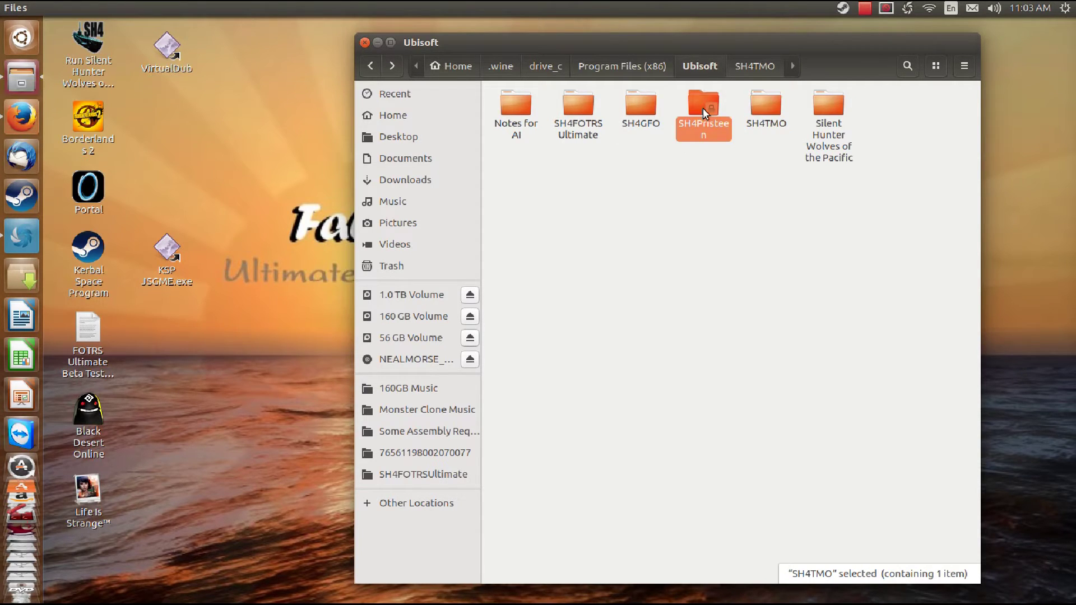
{"action": "double_click", "coordinate": [702, 109]}
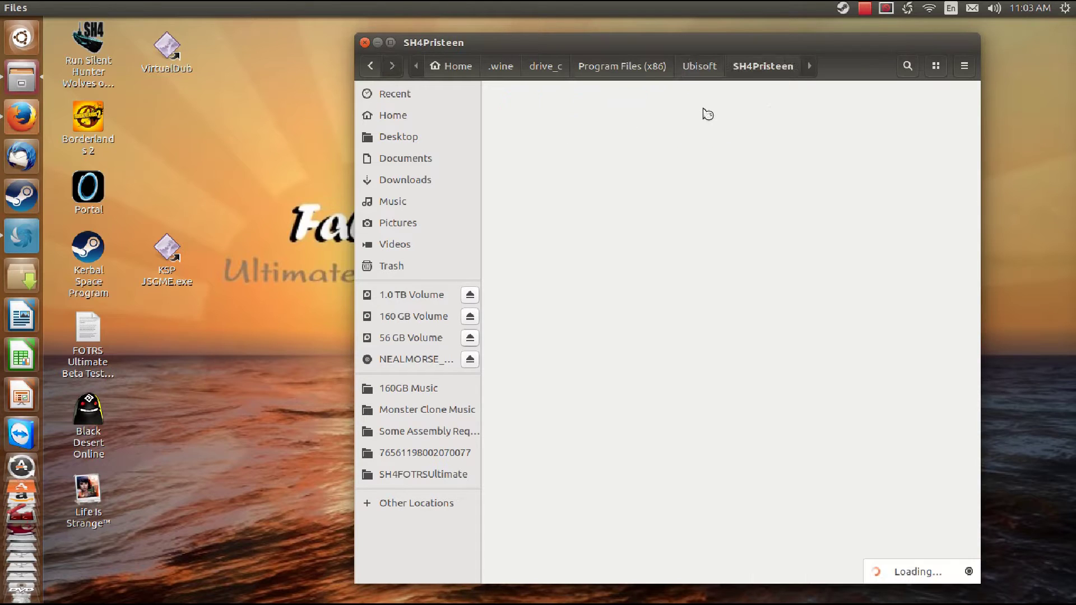
{"action": "key", "text": "ctrl+a"}
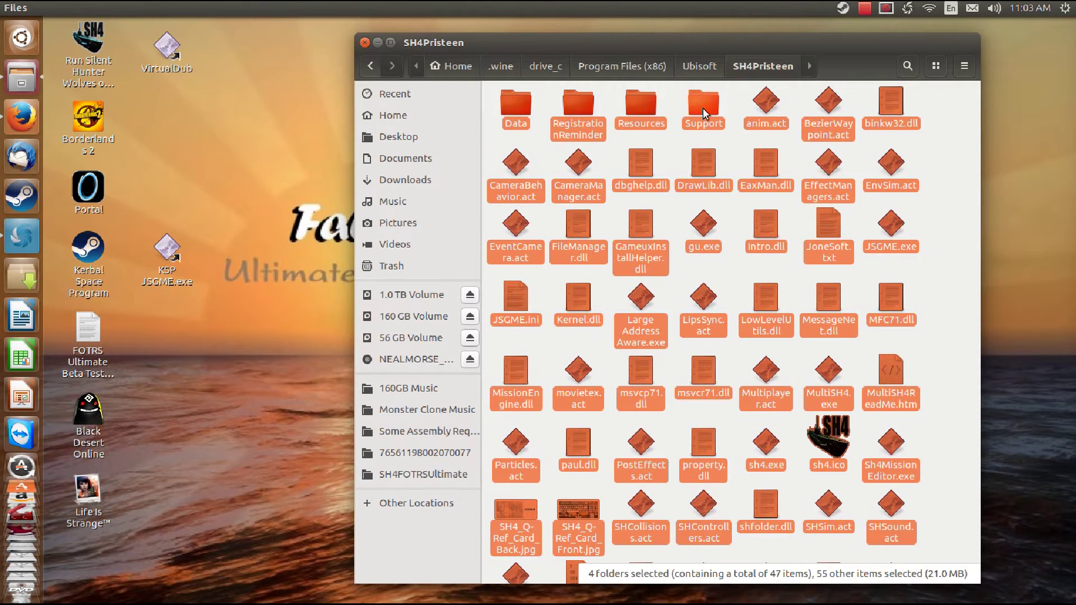
{"action": "right_click", "coordinate": [669, 158]}
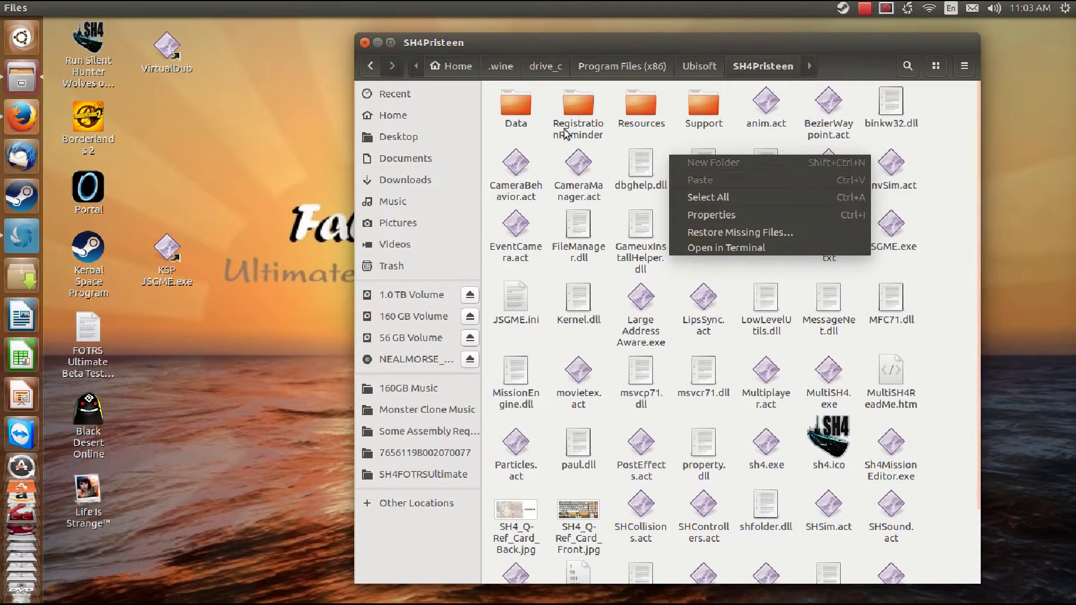
{"action": "left_click", "coordinate": [531, 128]}
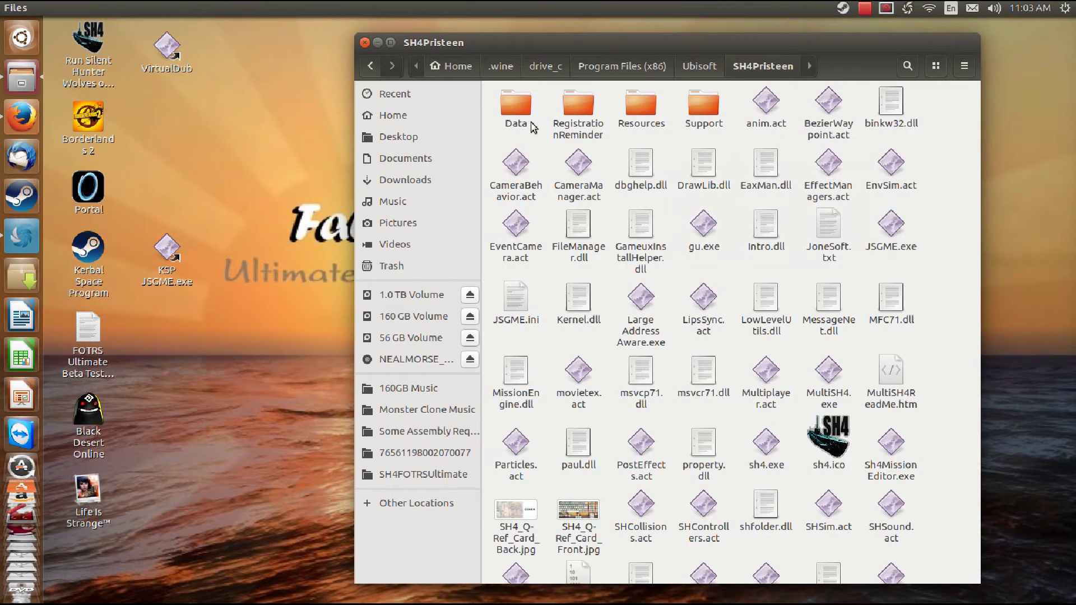
{"action": "key", "text": "ctrl+a"}
{"action": "right_click", "coordinate": [520, 101]}
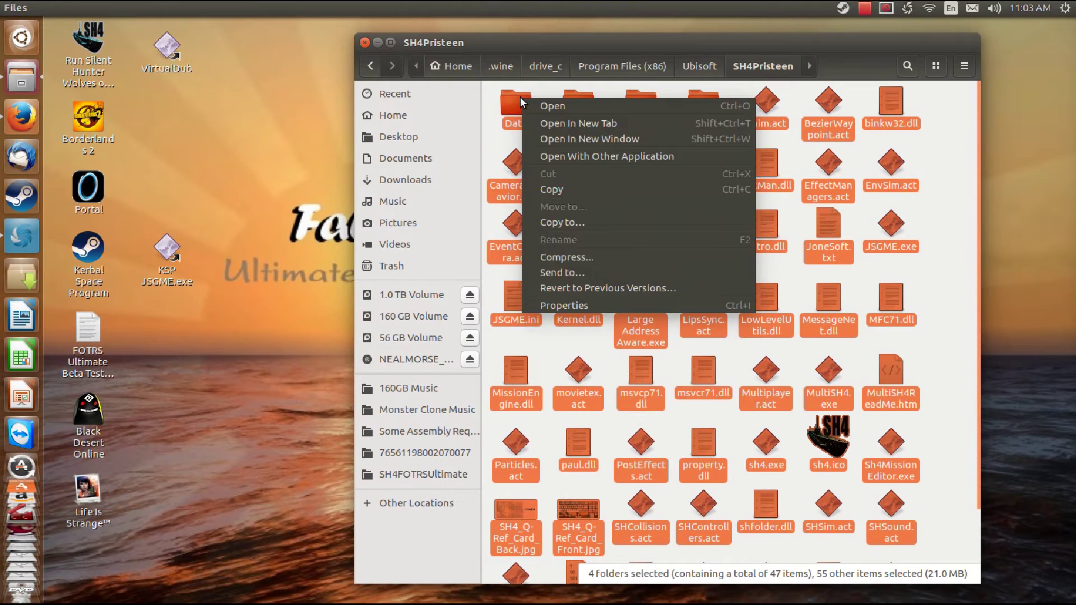
{"action": "left_click", "coordinate": [556, 191]}
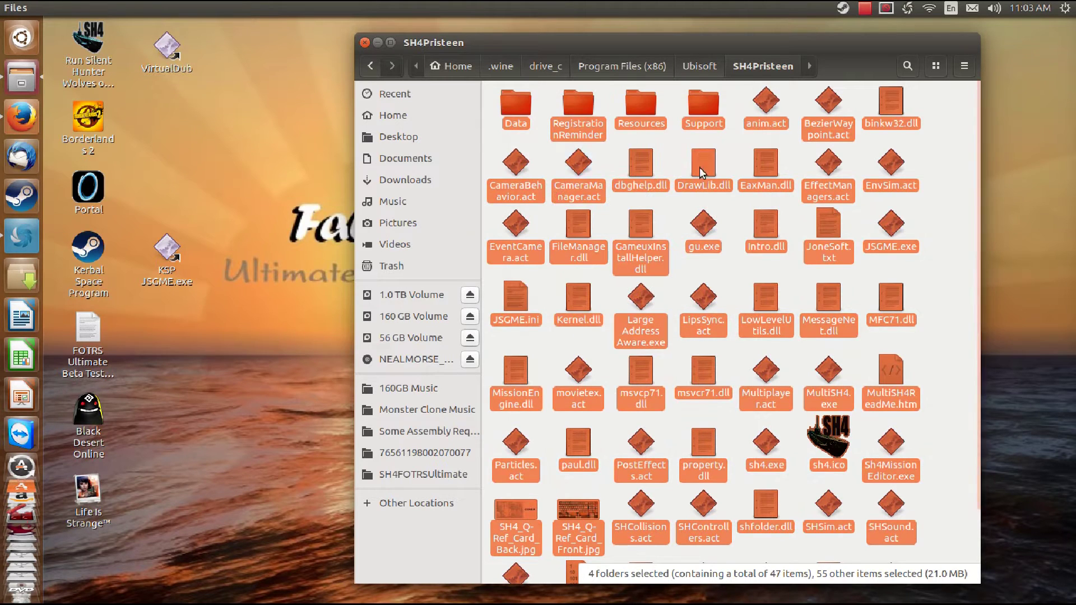
Go back through Ubisoft into the SH4TMO folder.
{"action": "left_click", "coordinate": [701, 67]}
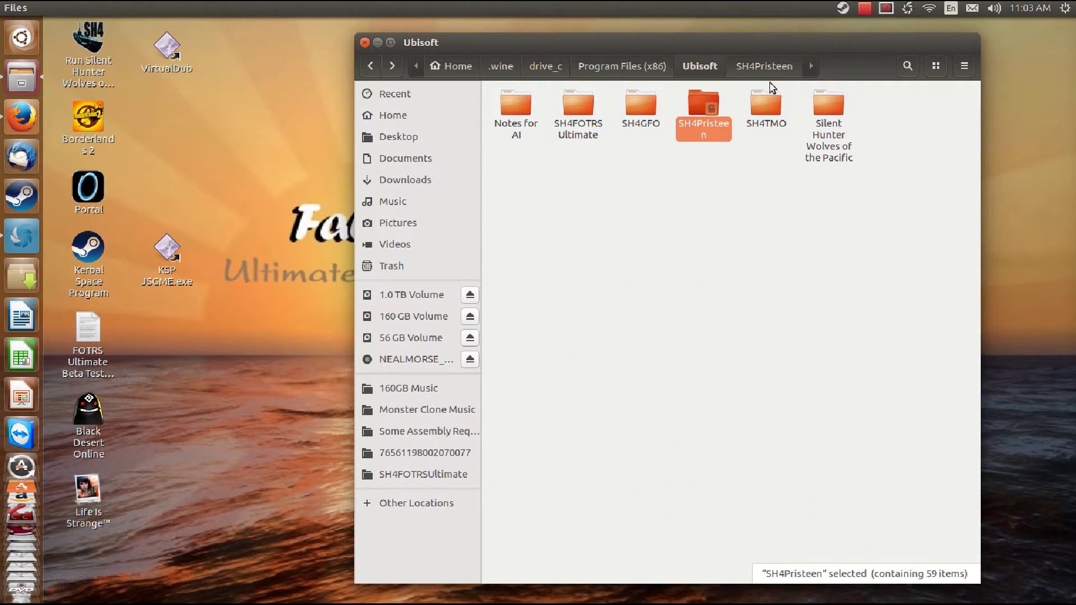
{"action": "double_click", "coordinate": [763, 106]}
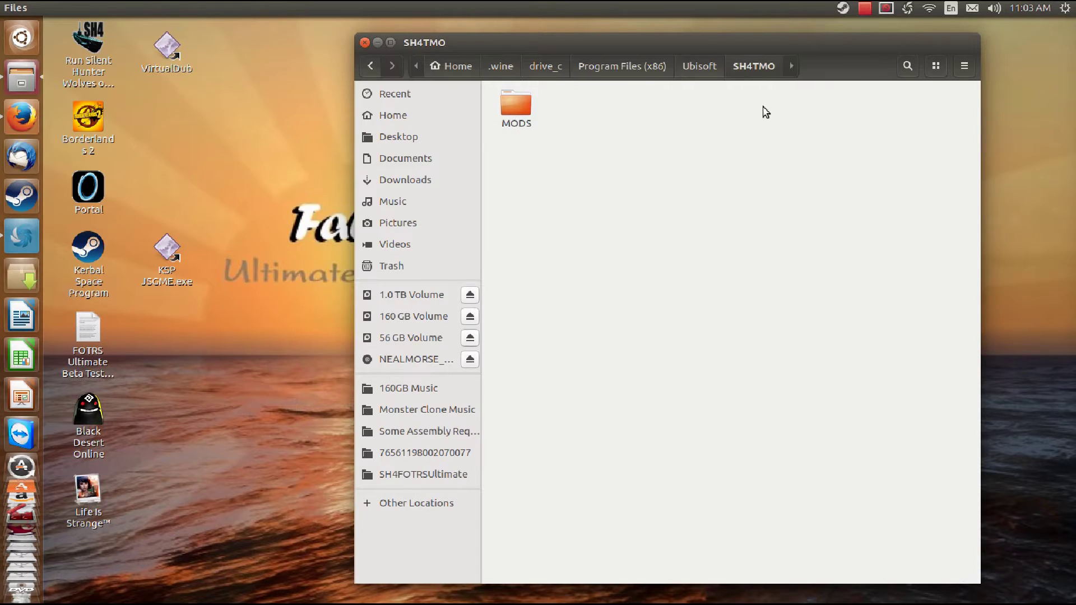
{"action": "right_click", "coordinate": [658, 181]}
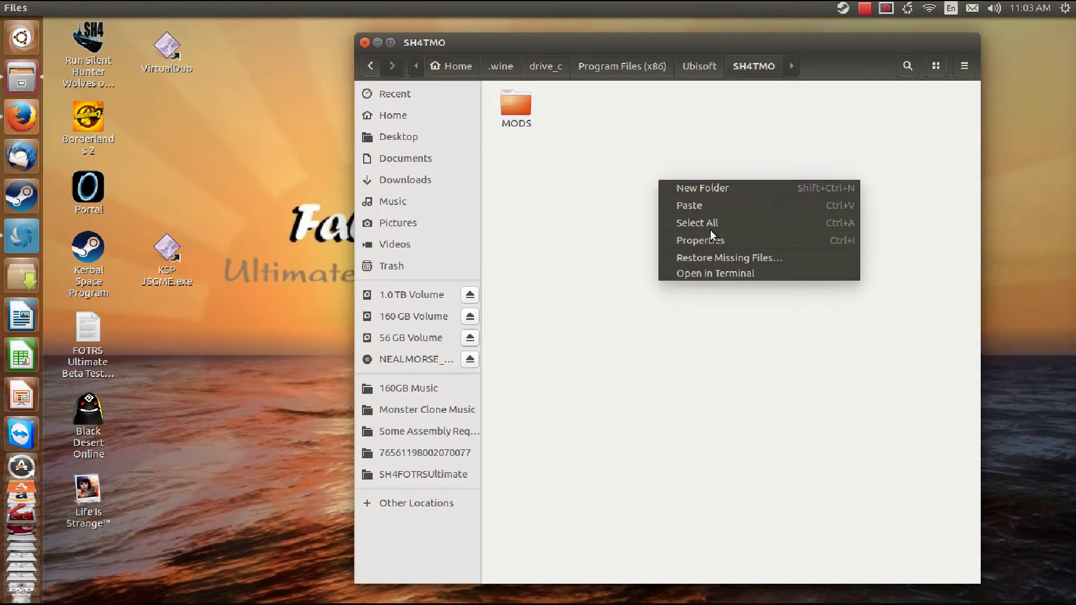
Paste the 20,057 stock files into SH4TMO and return to the Ubisoft folder.
{"action": "left_click", "coordinate": [713, 205]}
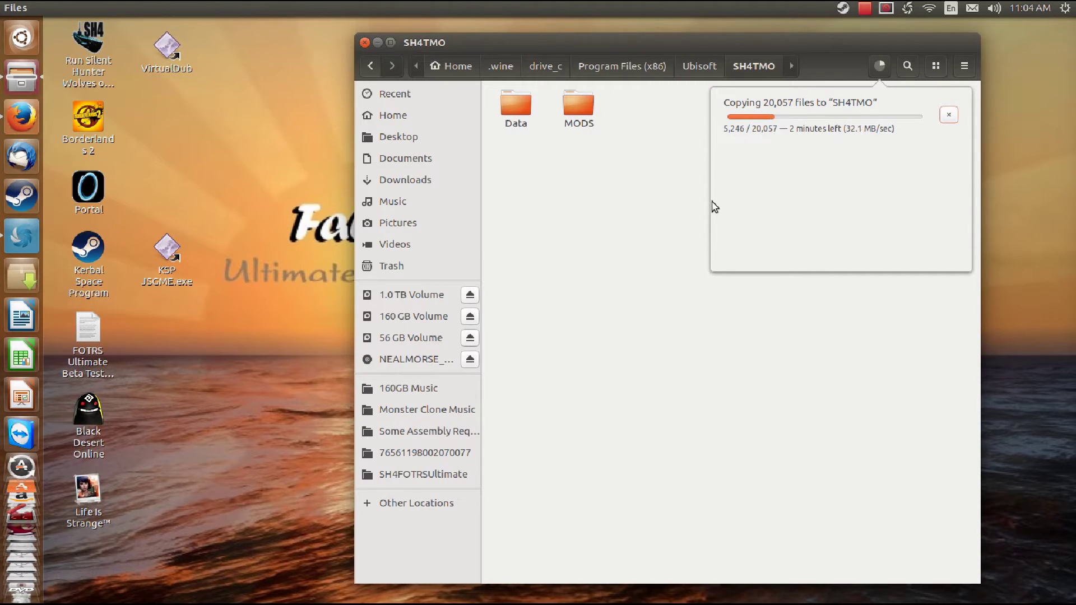
{"action": "left_click", "coordinate": [859, 14]}
{"action": "left_click", "coordinate": [878, 39]}
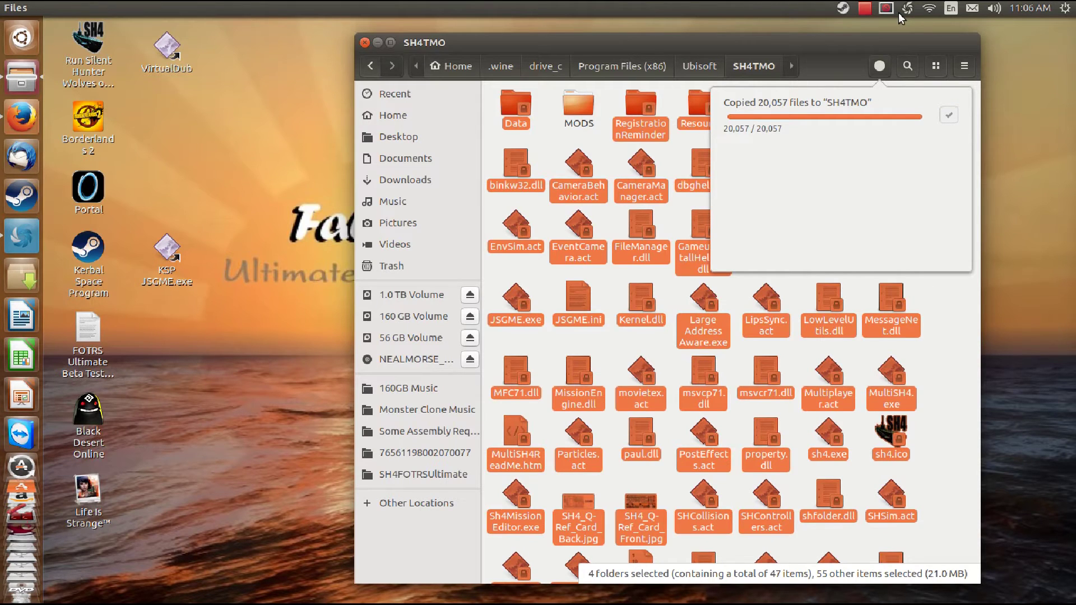
{"action": "left_click", "coordinate": [880, 66]}
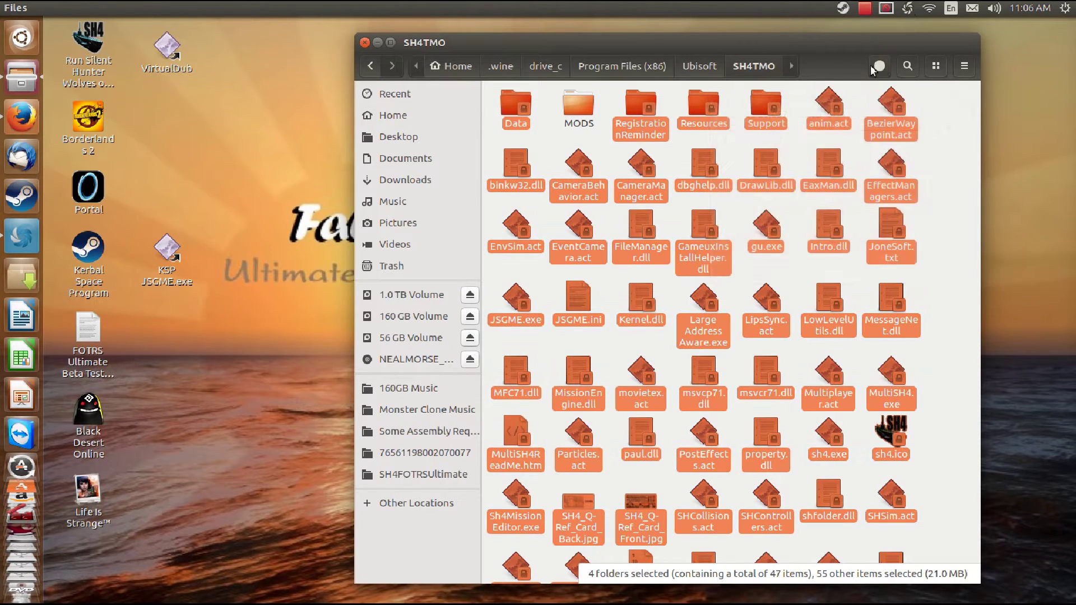
{"action": "left_click", "coordinate": [700, 72]}
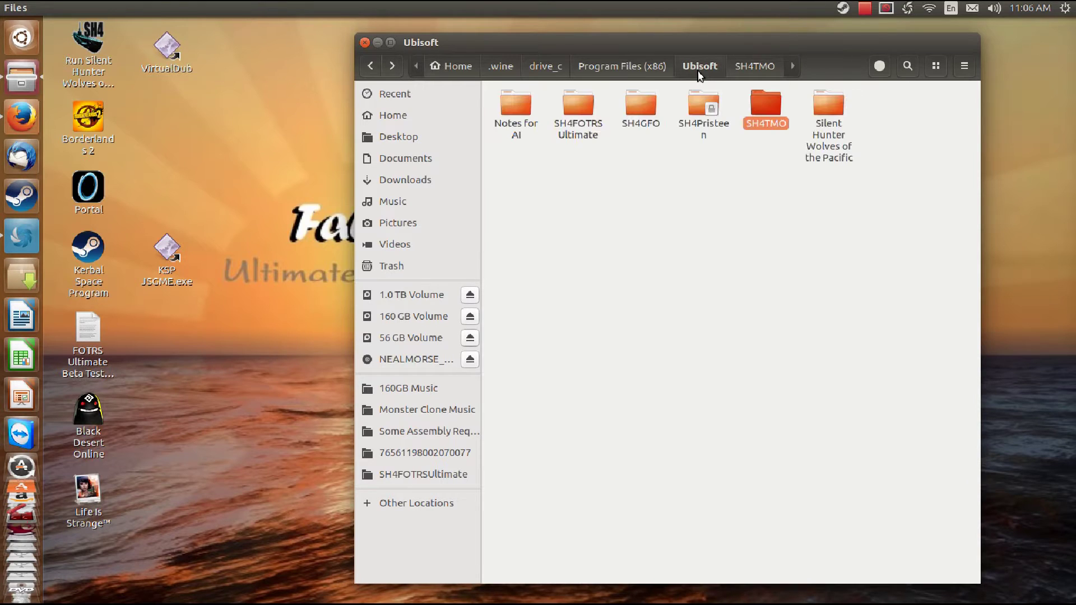
{"action": "right_click", "coordinate": [761, 105]}
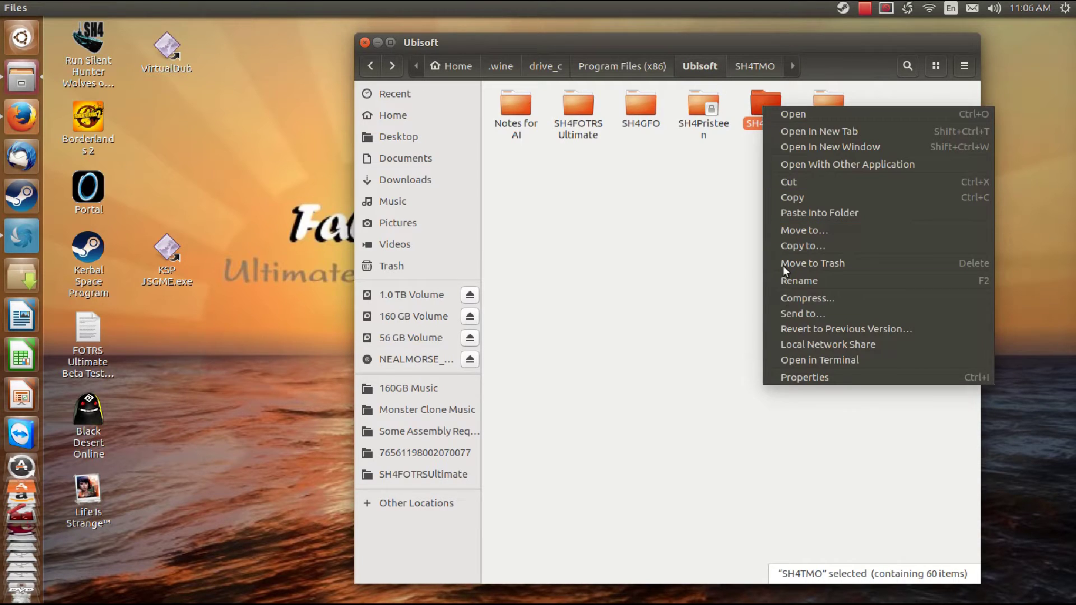
Give the group Create and delete files access on the SH4TMO folder.
{"action": "left_click", "coordinate": [800, 378]}
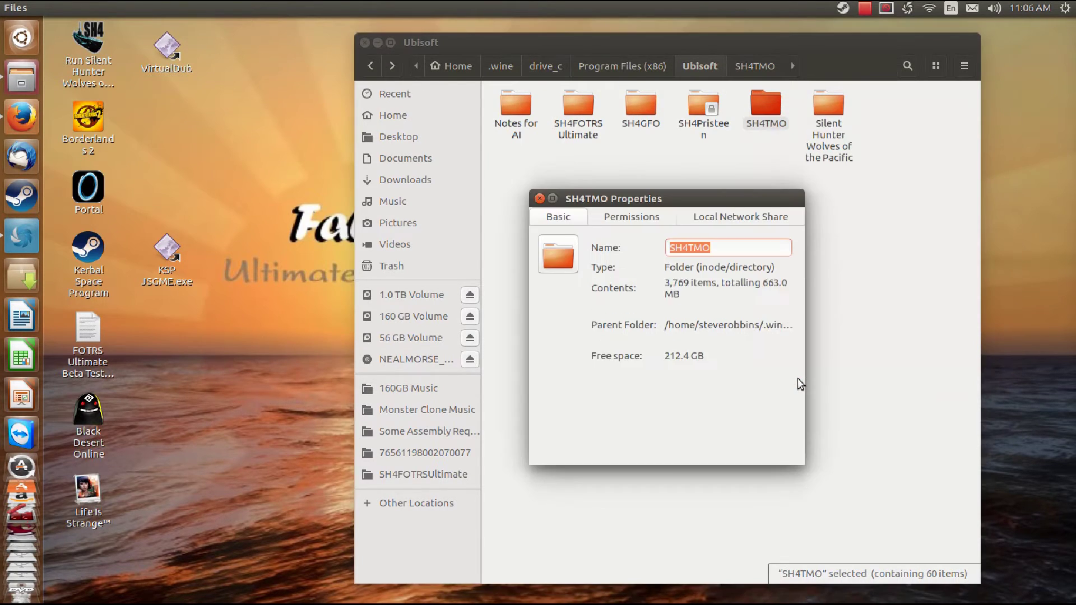
{"action": "left_click", "coordinate": [617, 224]}
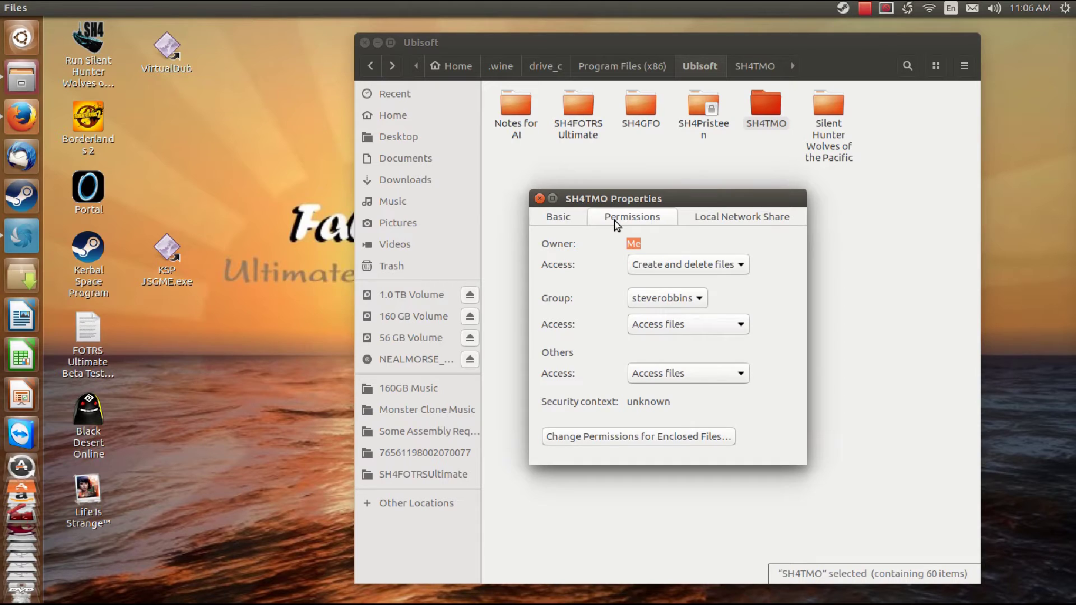
{"action": "left_click", "coordinate": [744, 324]}
{"action": "left_click", "coordinate": [724, 344]}
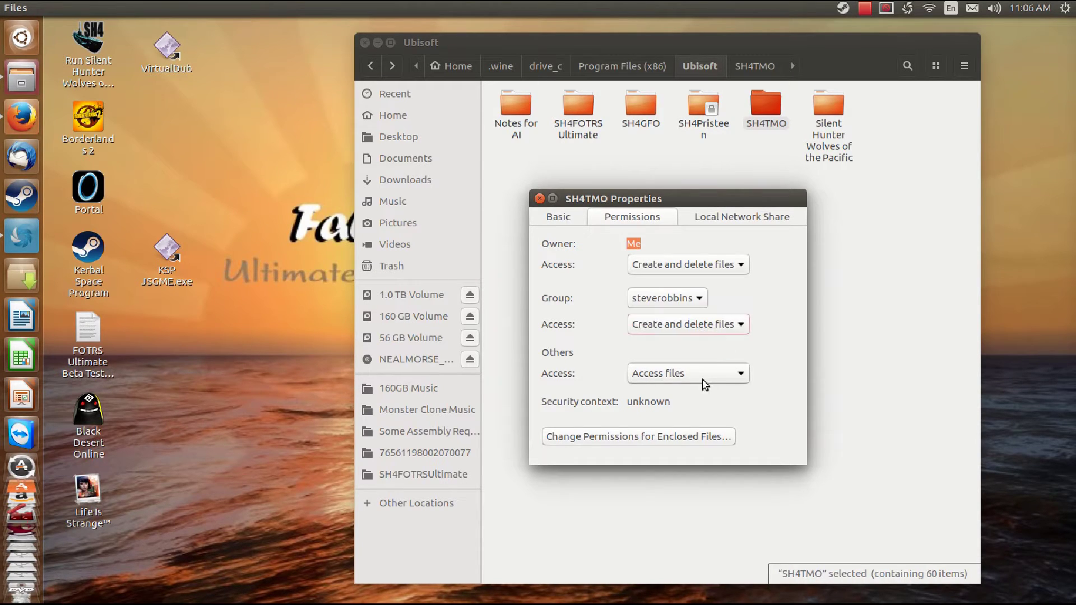
Apply group Read and write file and Create and delete folder access to all enclosed items.
{"action": "left_click", "coordinate": [674, 436]}
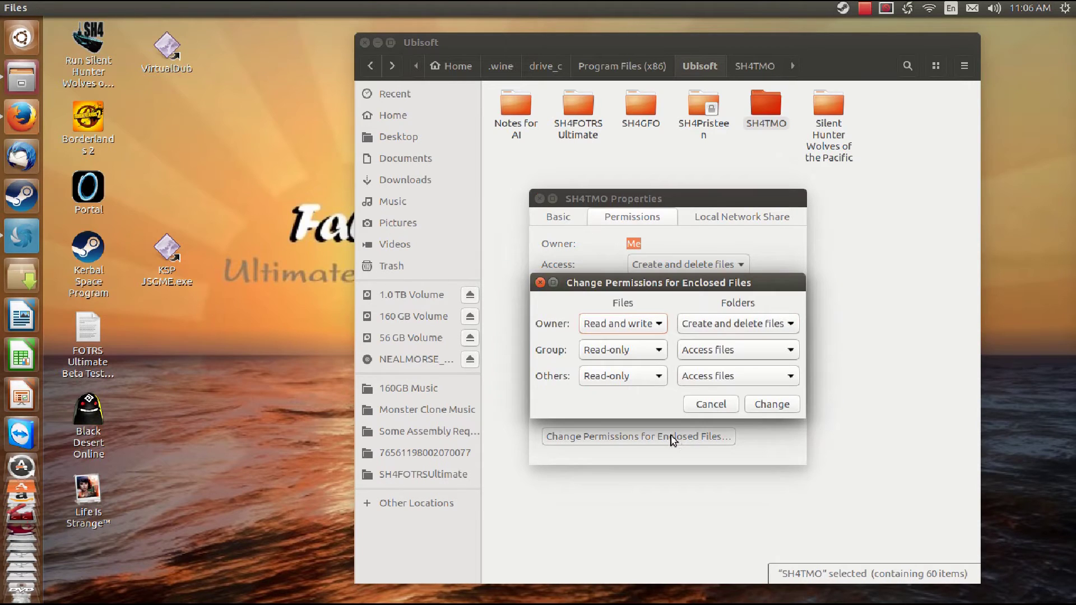
{"action": "left_click", "coordinate": [660, 350]}
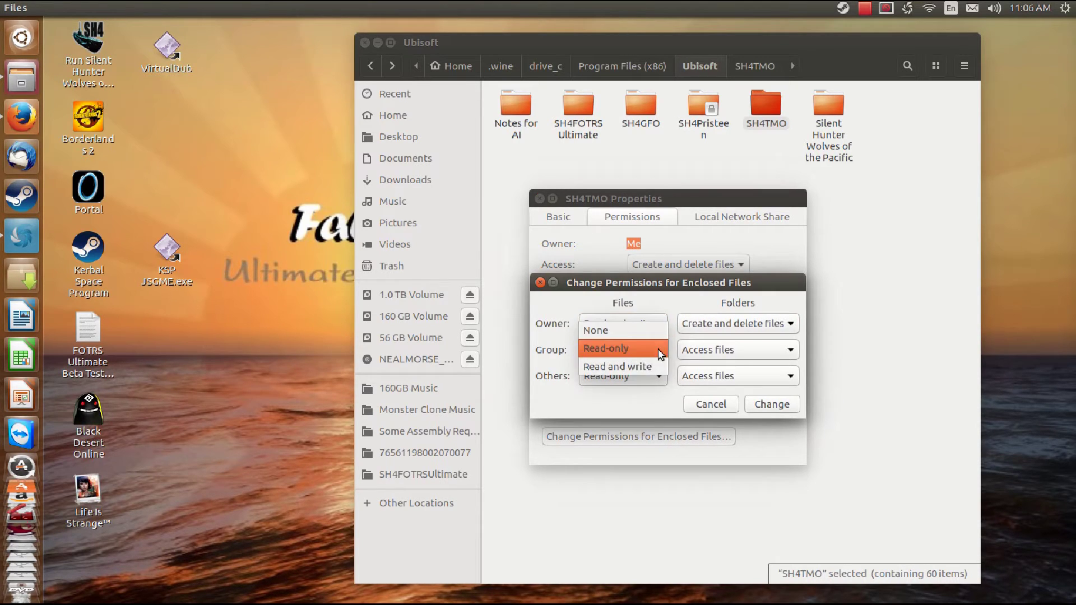
{"action": "left_click", "coordinate": [644, 370]}
{"action": "left_click", "coordinate": [780, 352]}
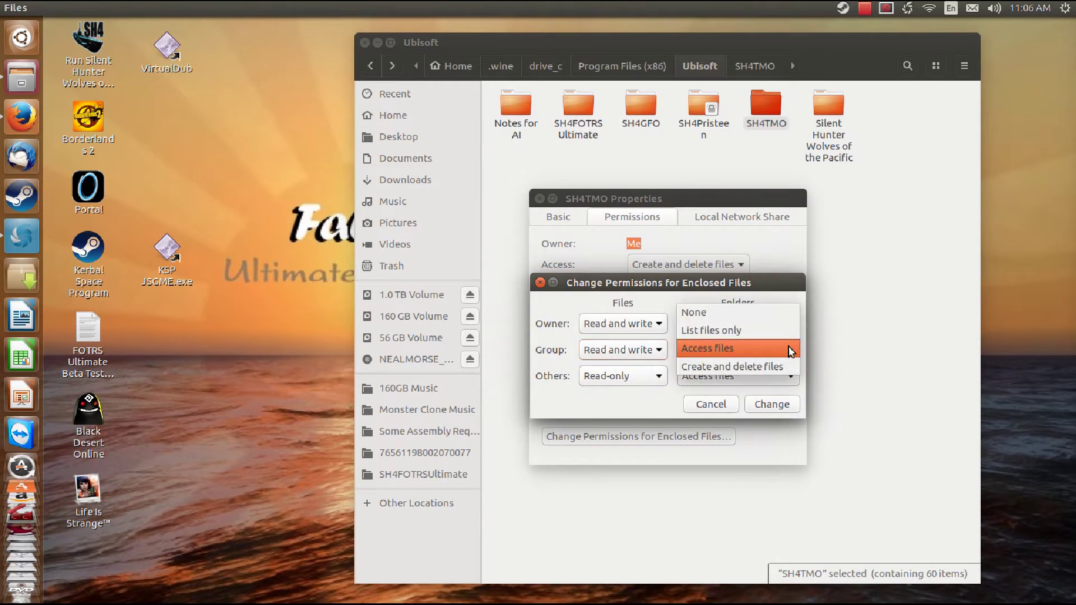
{"action": "left_click", "coordinate": [780, 367]}
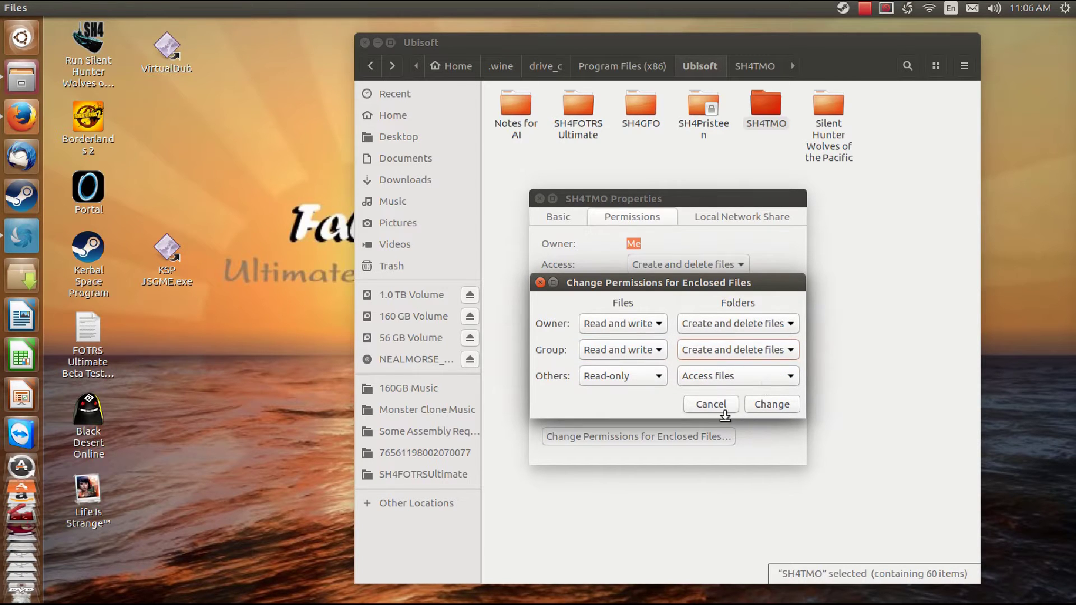
{"action": "left_click", "coordinate": [778, 404]}
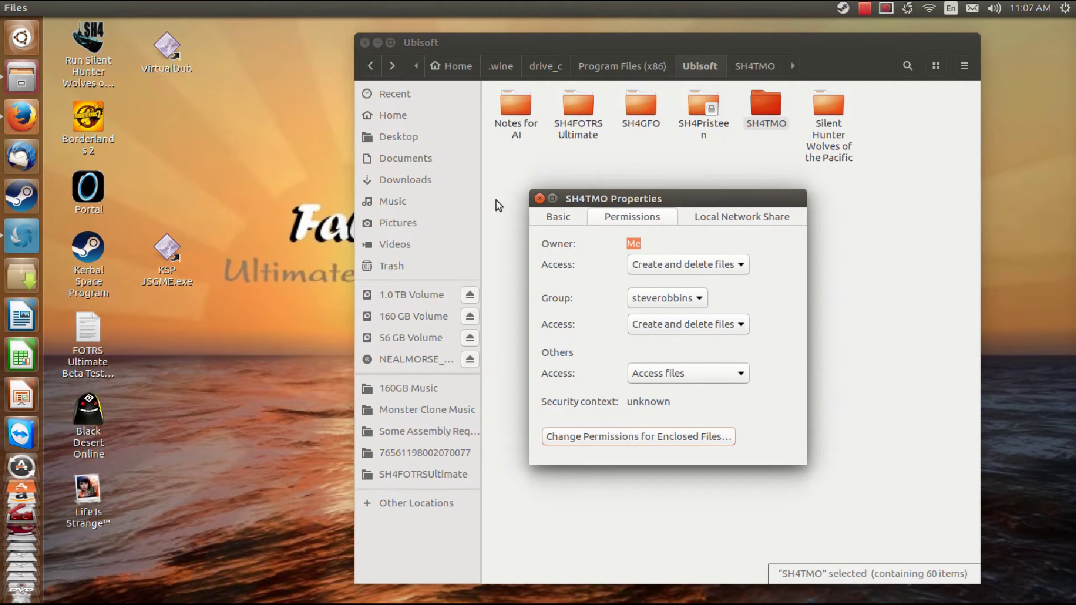
{"action": "left_click", "coordinate": [539, 199]}
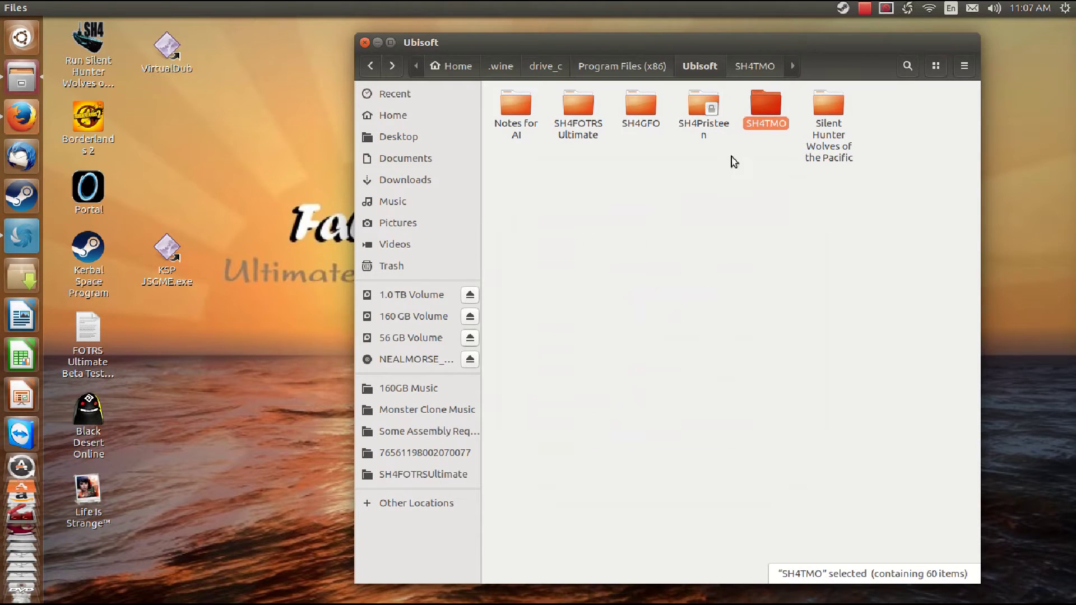
Open SH4TMO and scroll through its restored stock files like sh4.exe.
{"action": "double_click", "coordinate": [769, 108]}
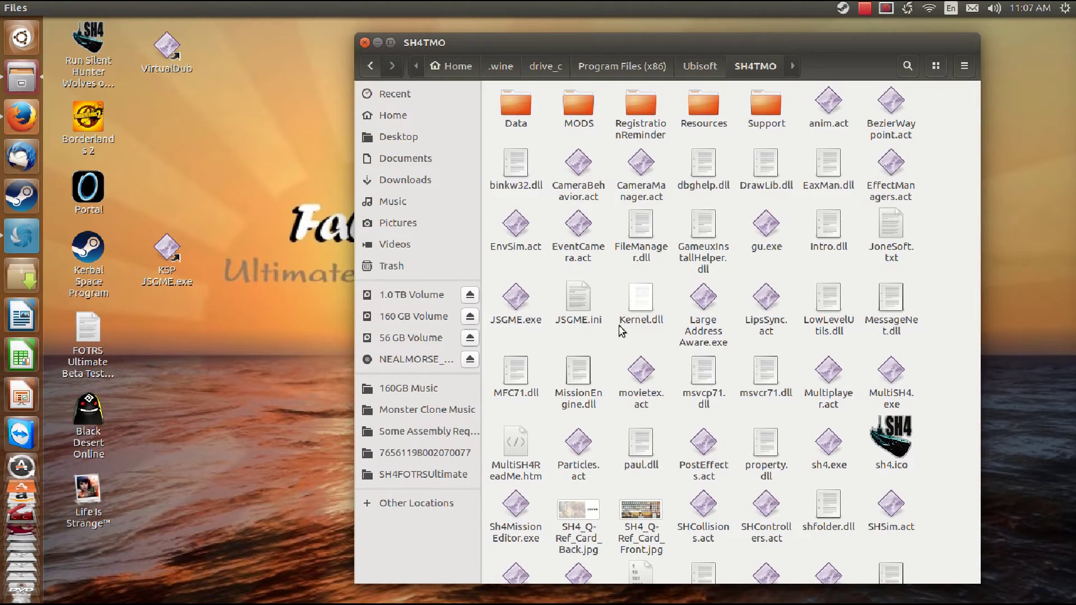
{"action": "scroll", "coordinate": [622, 331], "scroll_direction": "down", "scroll_amount": 2}
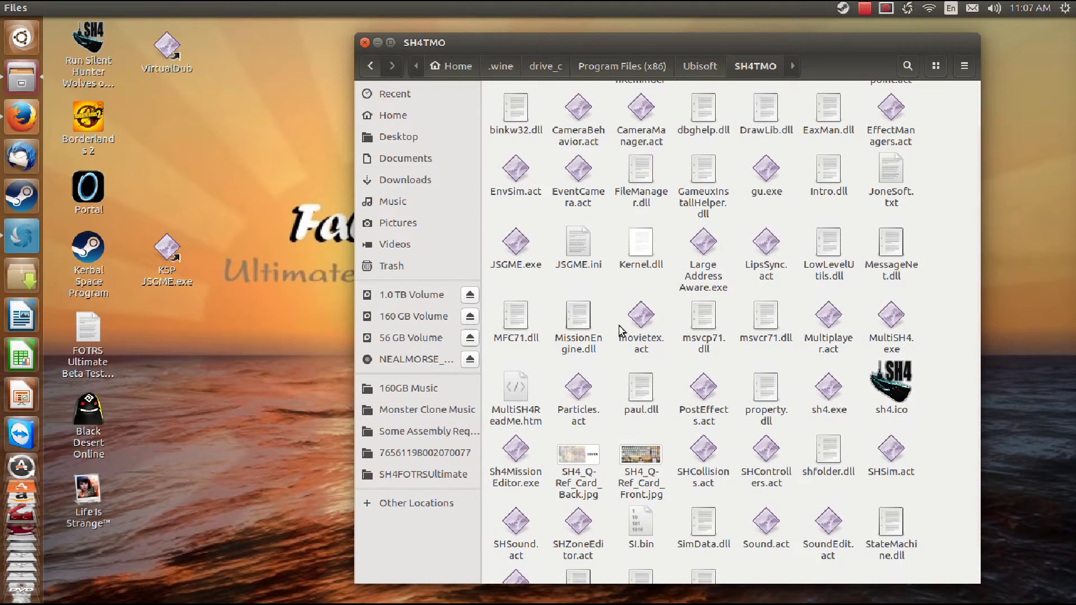
{"action": "scroll", "coordinate": [622, 331], "scroll_direction": "down", "scroll_amount": 2}
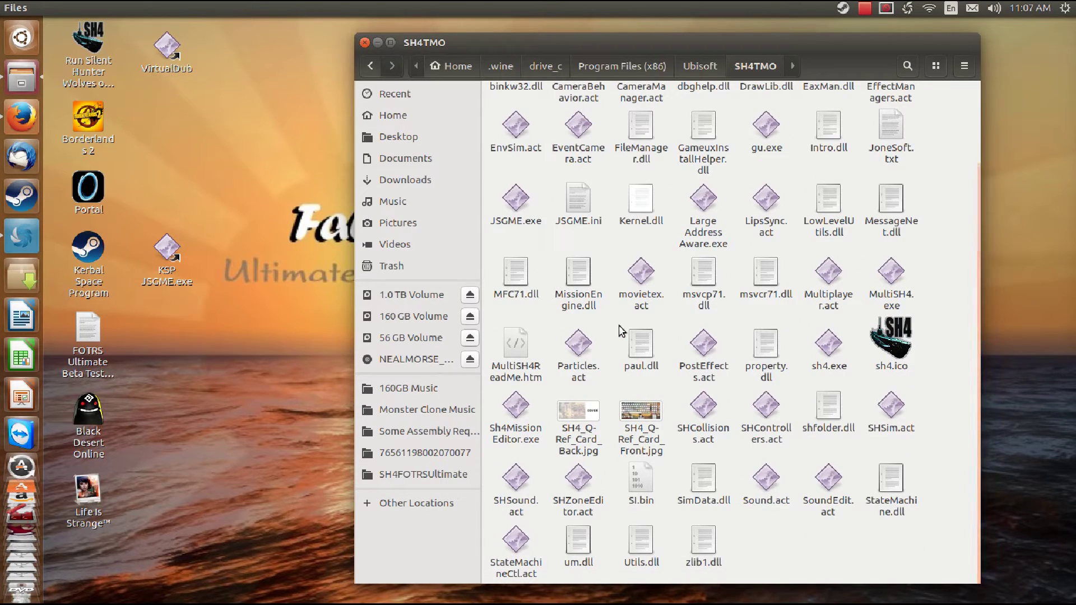
Set MultiSH4's save folder to My Documents\TMO, then launch Large Address Aware.
{"action": "double_click", "coordinate": [892, 280]}
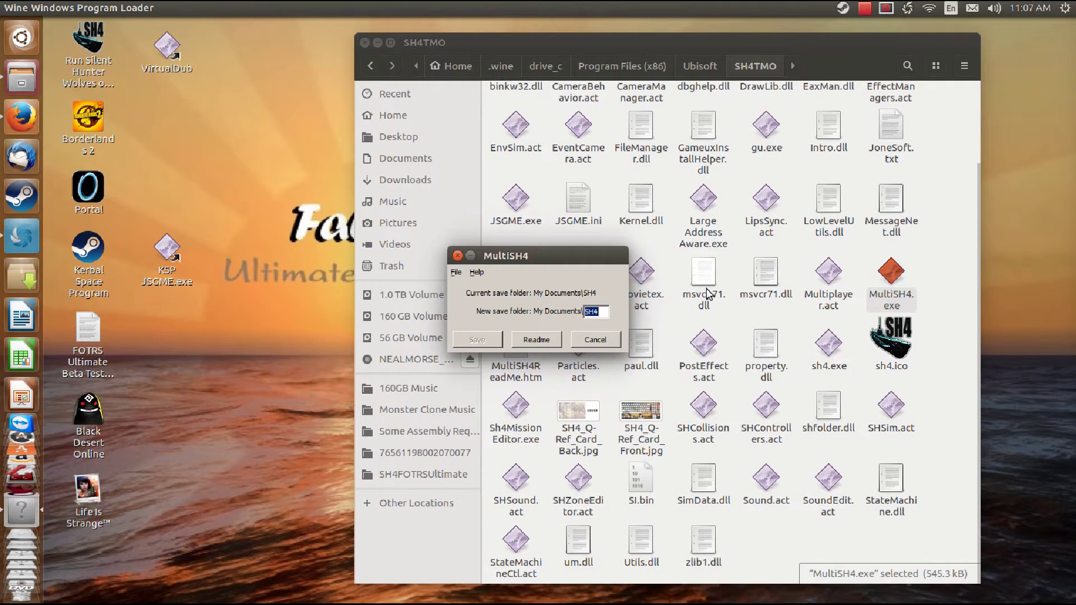
{"action": "type", "text": "TMO"}
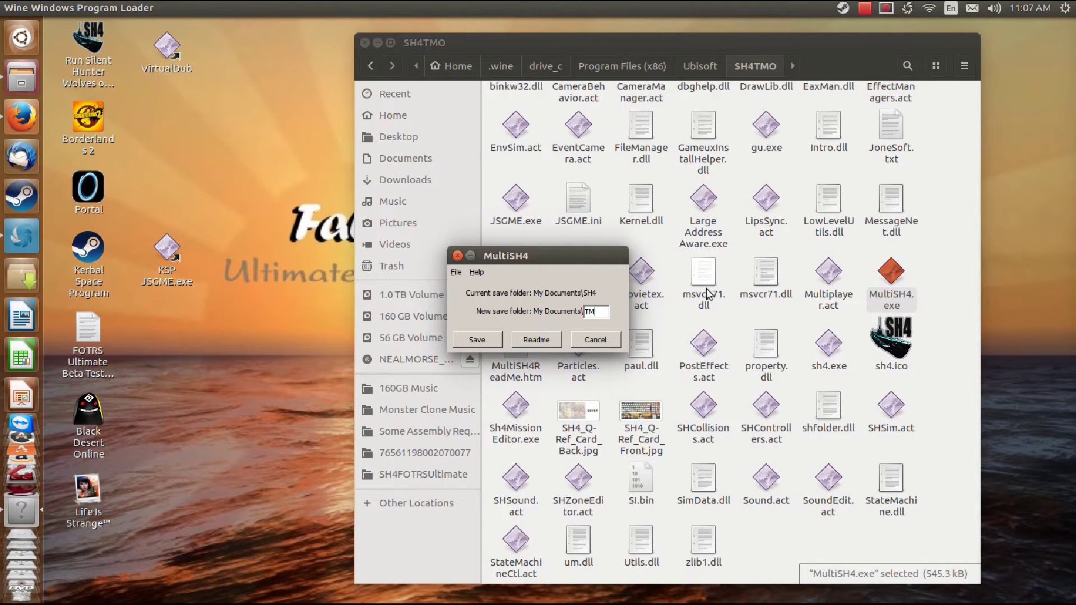
{"action": "left_click", "coordinate": [479, 340]}
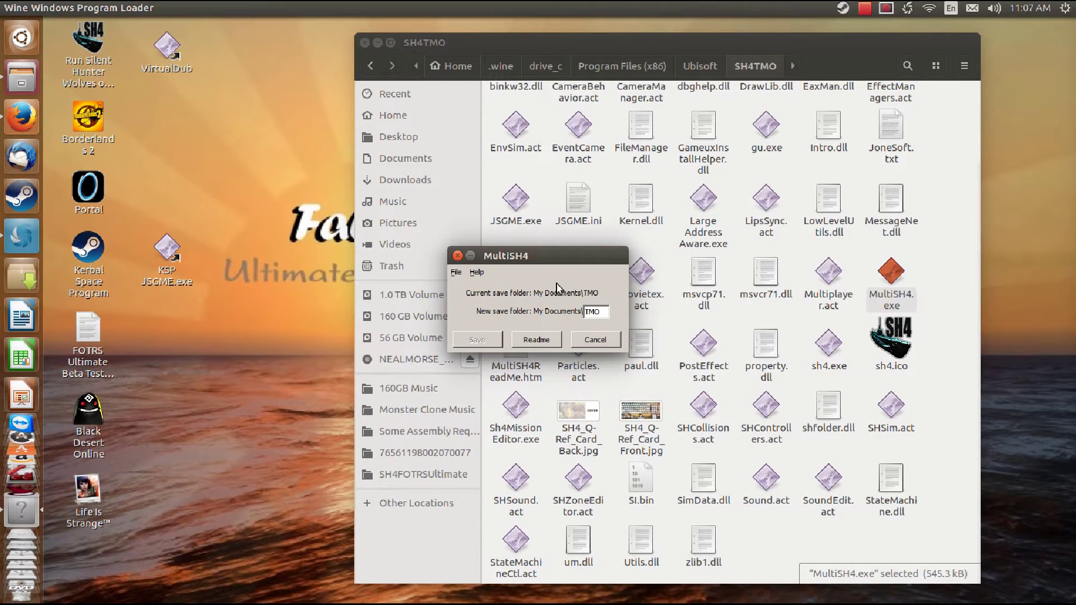
{"action": "left_click", "coordinate": [458, 257]}
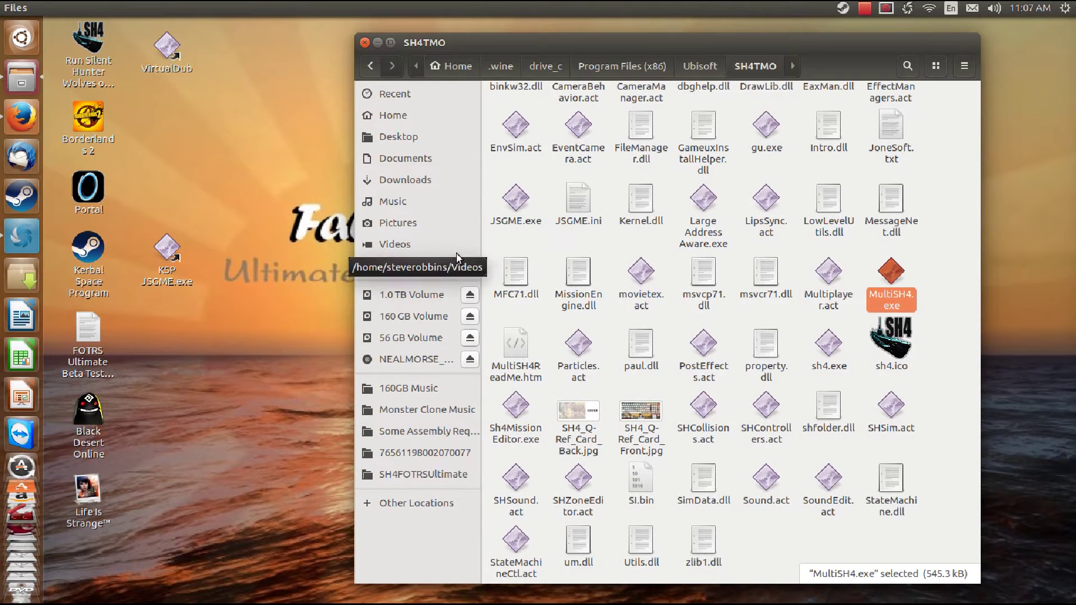
{"action": "left_click", "coordinate": [699, 204]}
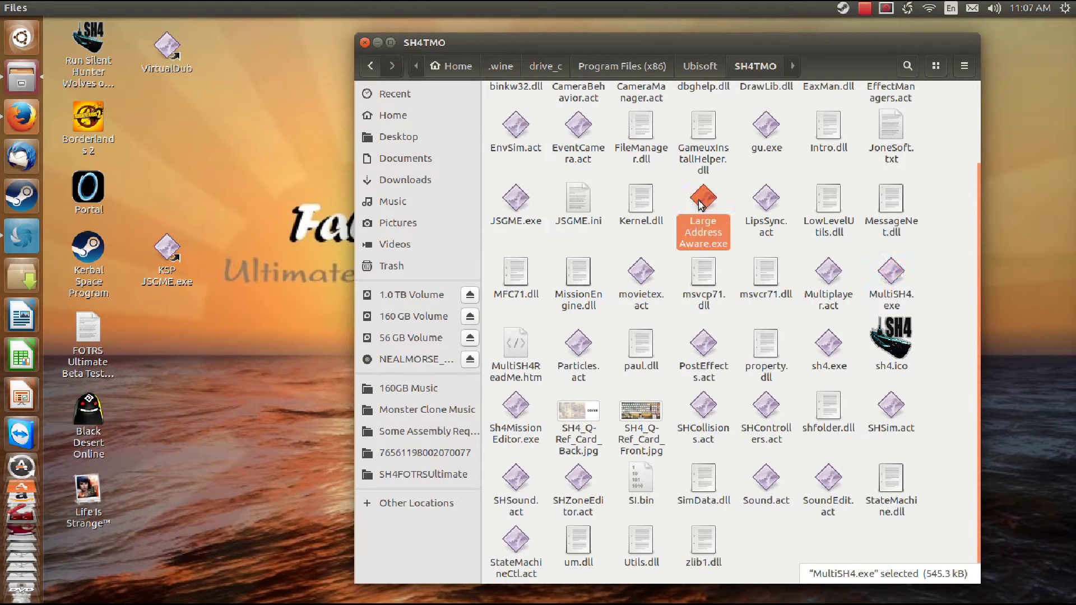
{"action": "double_click", "coordinate": [699, 201]}
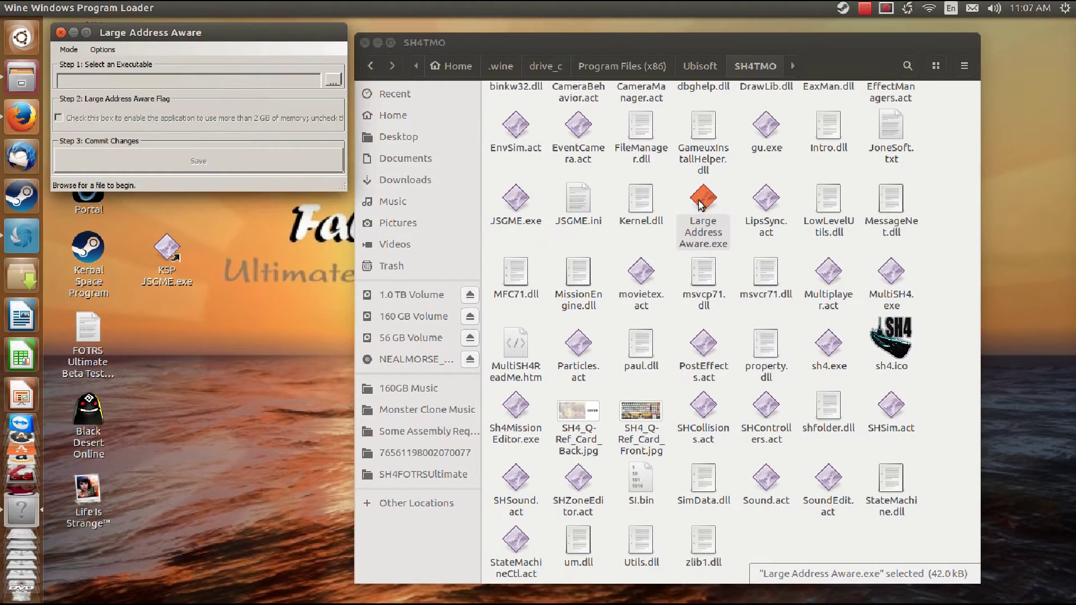
Load sh4.exe into Large Address Aware, save the more-than-2 GB memory flag, and close it.
{"action": "left_click", "coordinate": [333, 80]}
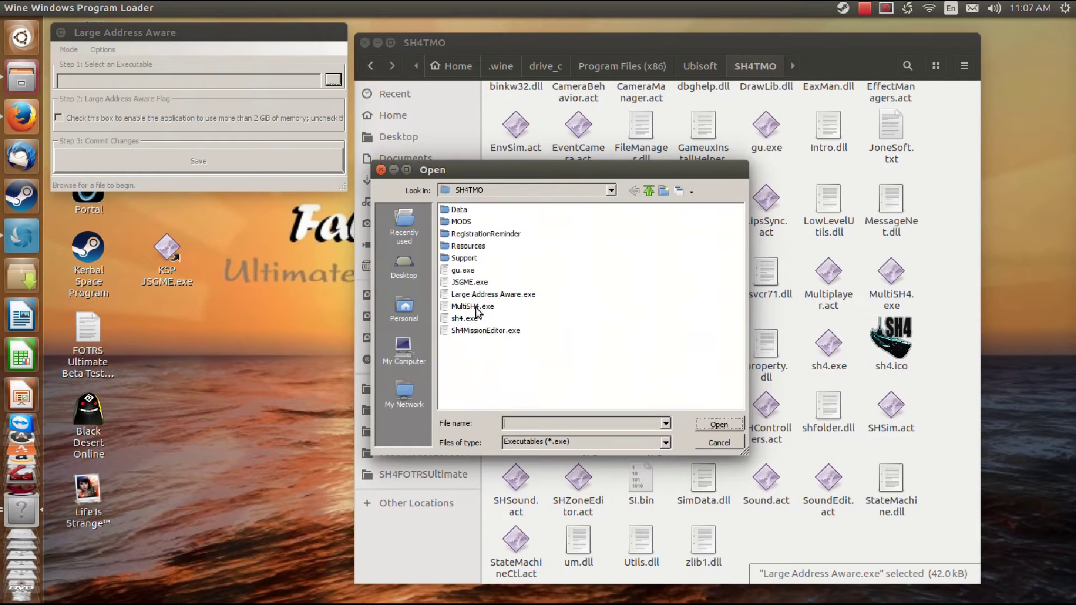
{"action": "left_click", "coordinate": [454, 319]}
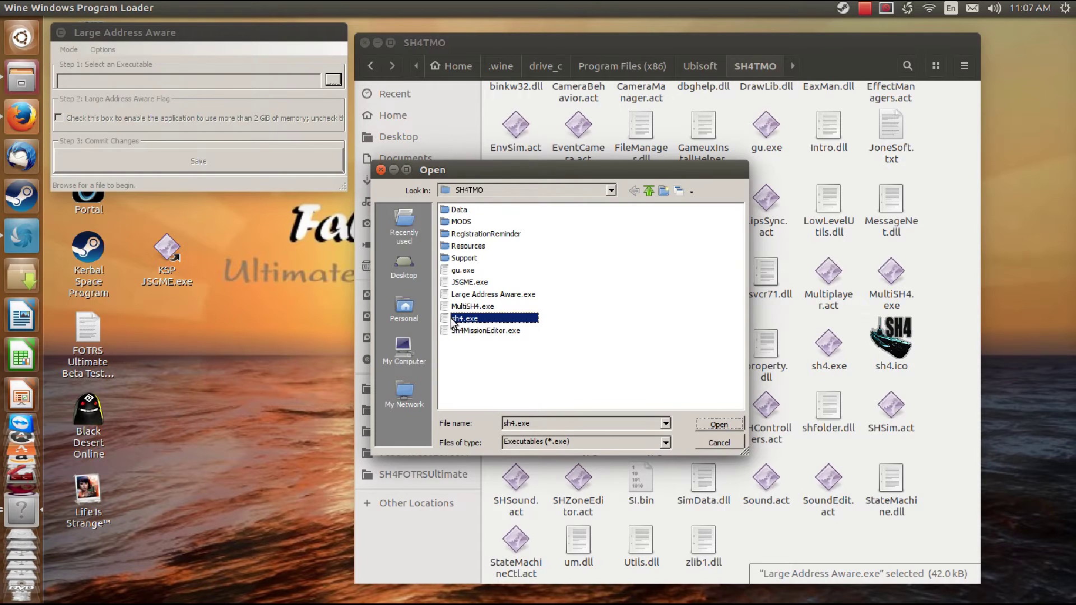
{"action": "left_click", "coordinate": [719, 426]}
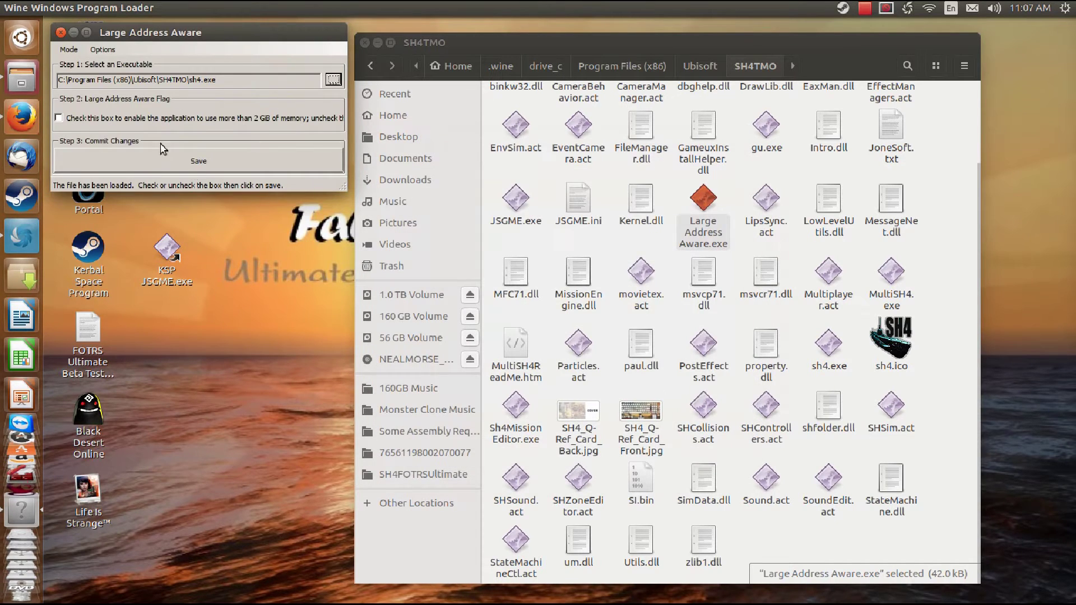
{"action": "left_click", "coordinate": [58, 118]}
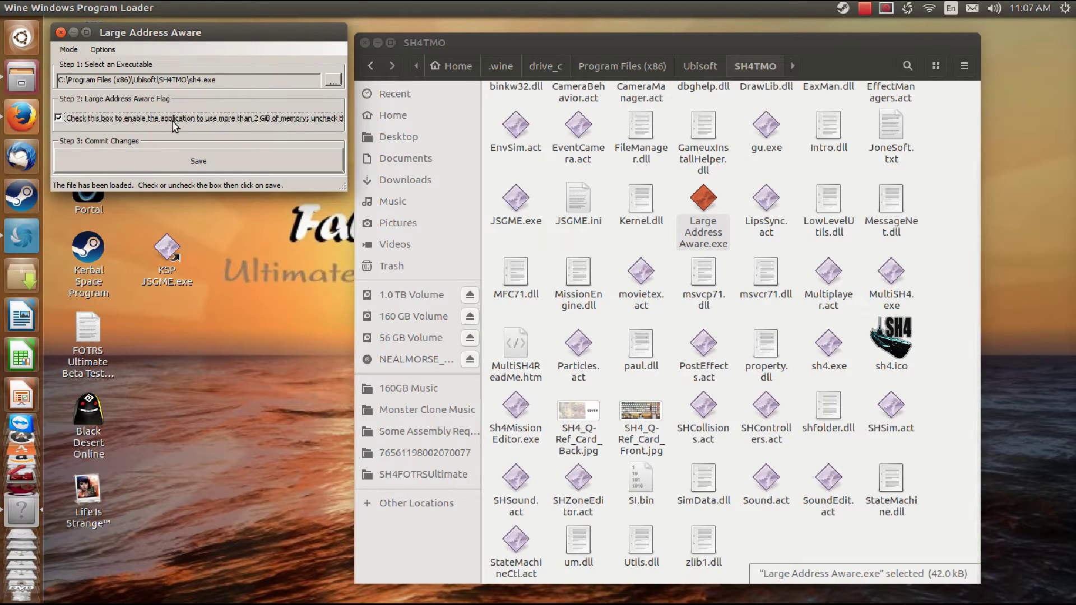
{"action": "left_click", "coordinate": [162, 166]}
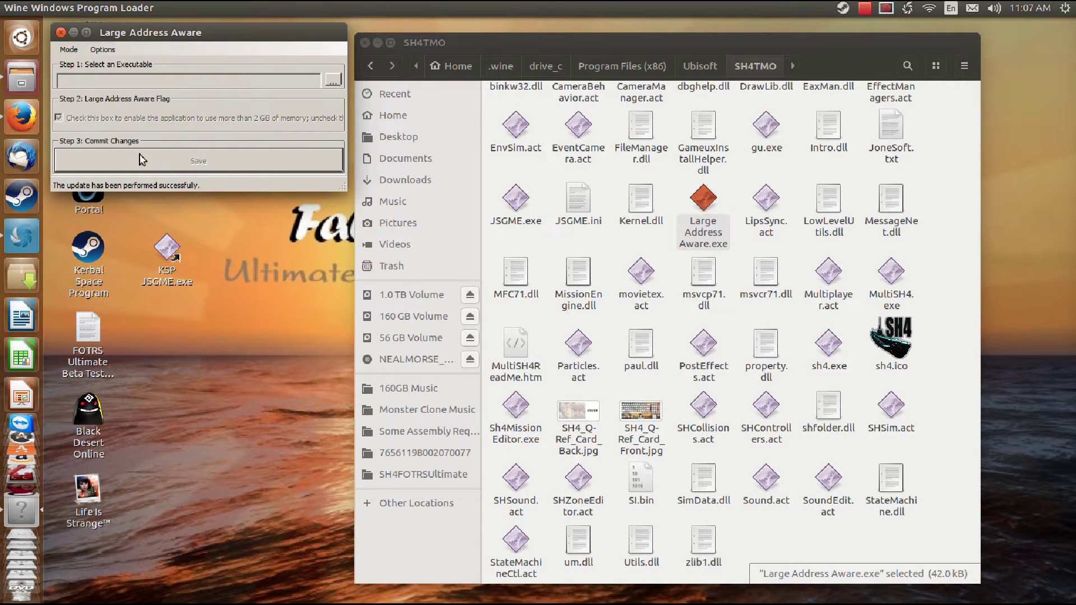
{"action": "left_click", "coordinate": [61, 34]}
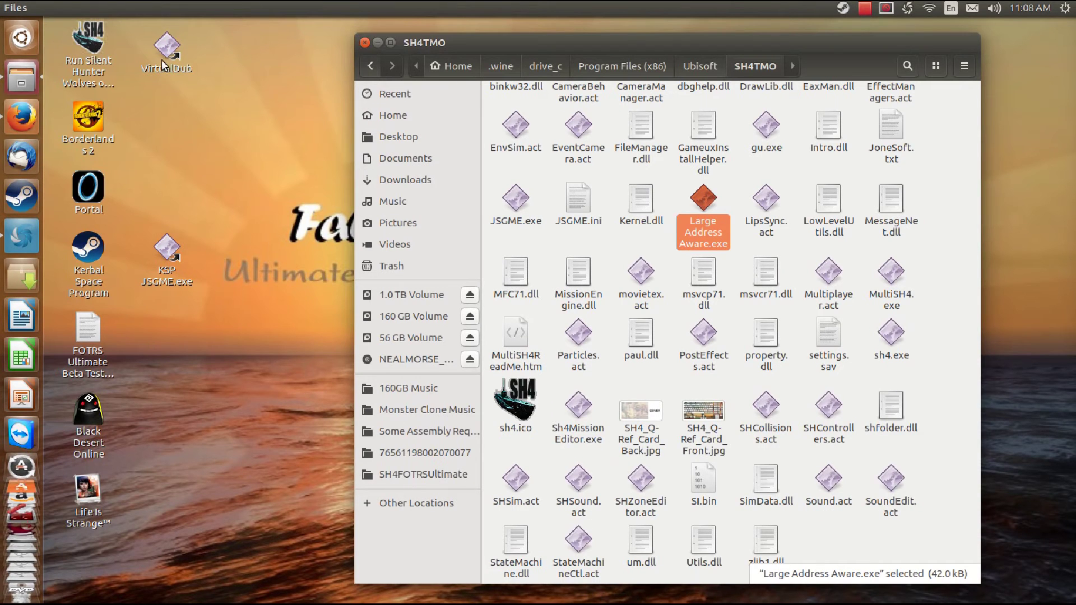
{"action": "left_click", "coordinate": [516, 203]}
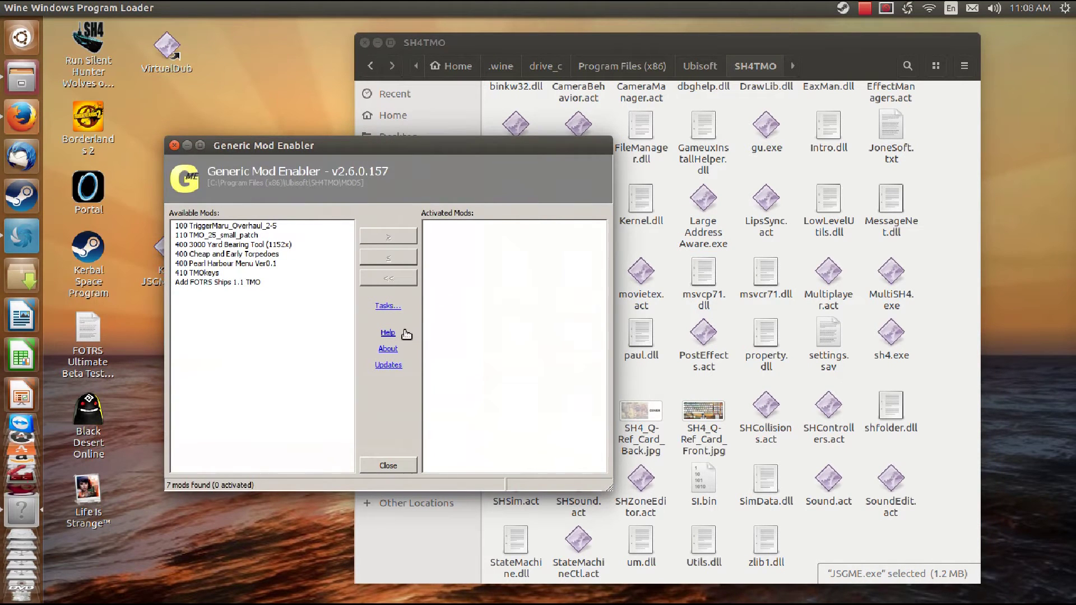
Keep the existing 11/20/2016 game-file snapshot and start comparing SH4TMO's game files against it.
{"action": "left_click", "coordinate": [388, 307]}
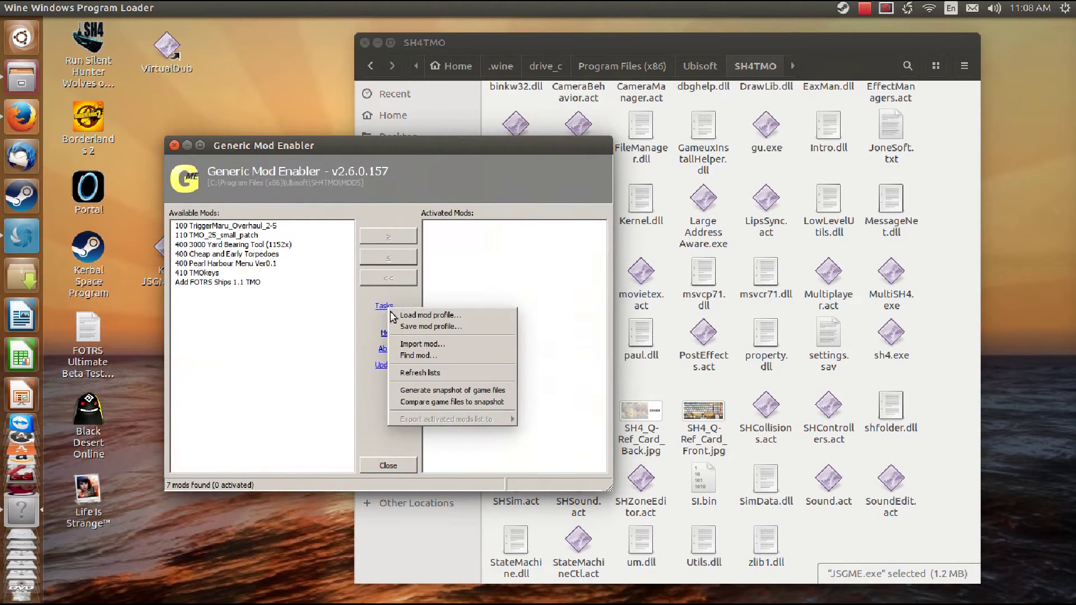
{"action": "left_click", "coordinate": [417, 395]}
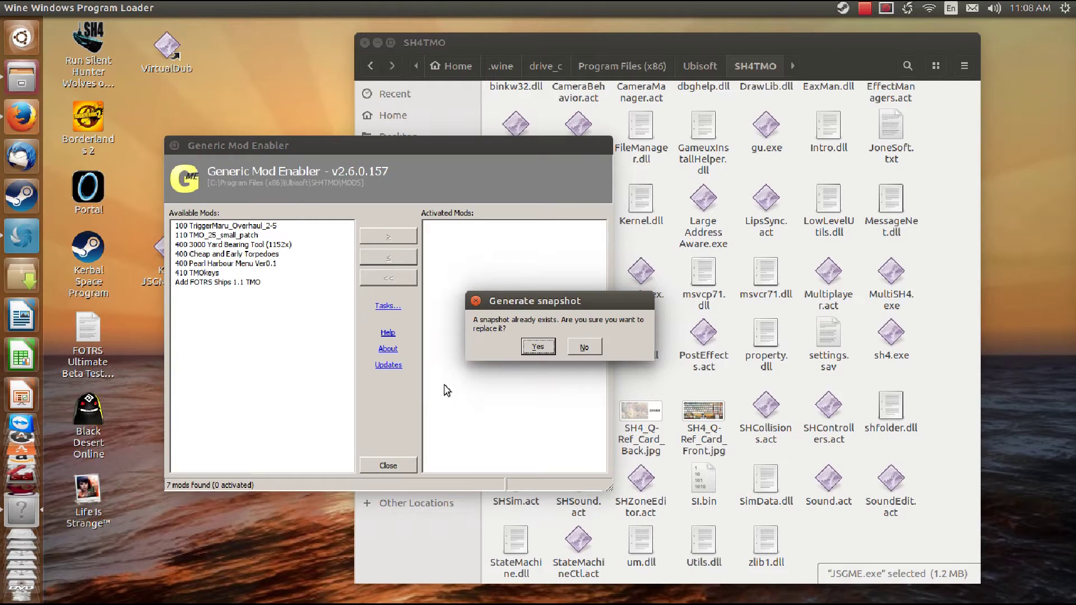
{"action": "left_click", "coordinate": [586, 348]}
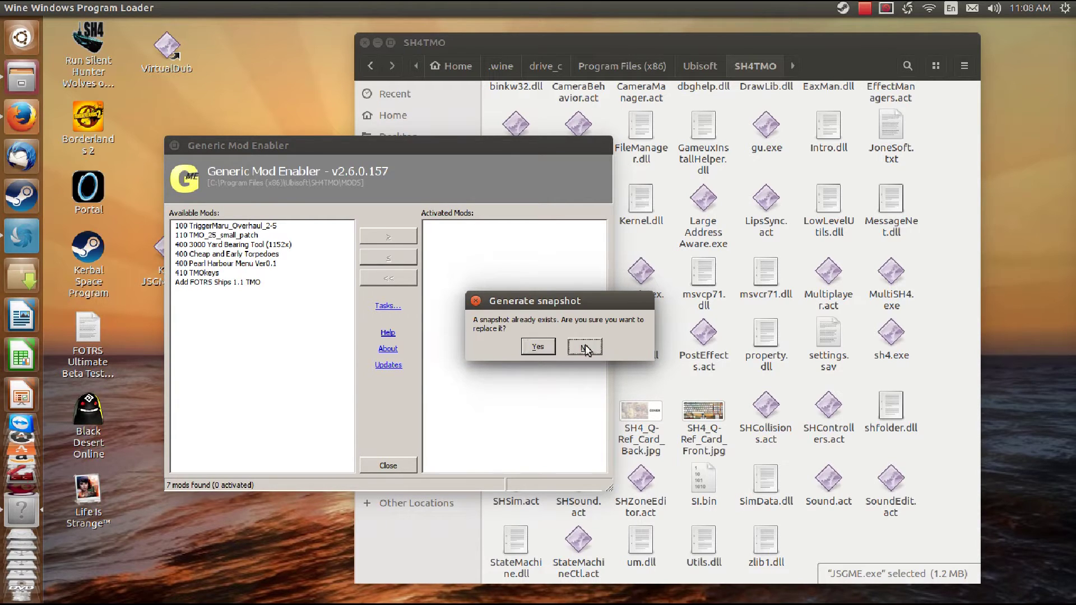
{"action": "left_click", "coordinate": [389, 307]}
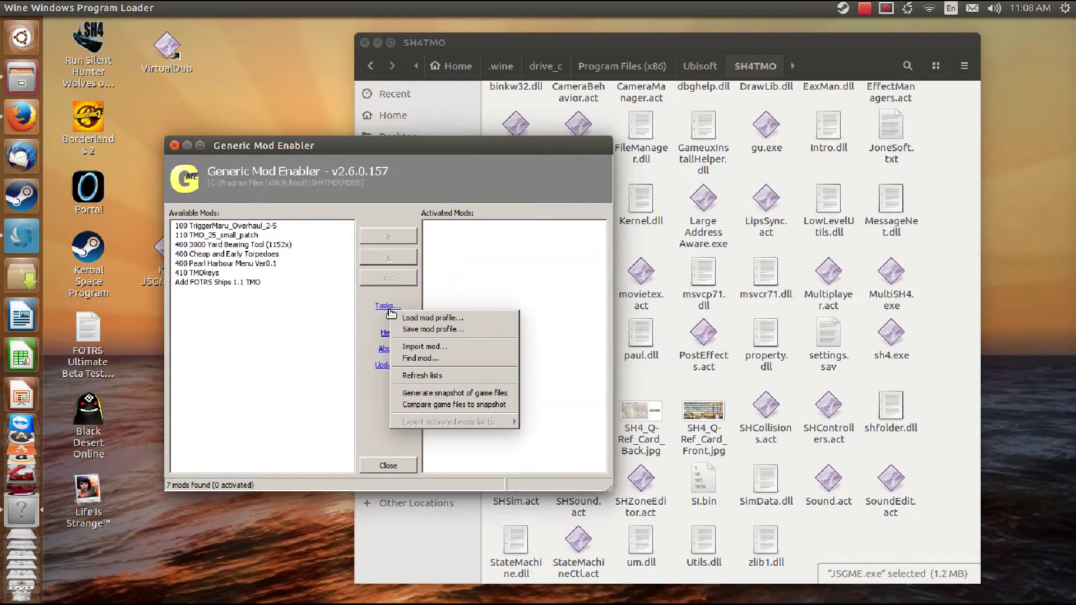
{"action": "left_click", "coordinate": [454, 404]}
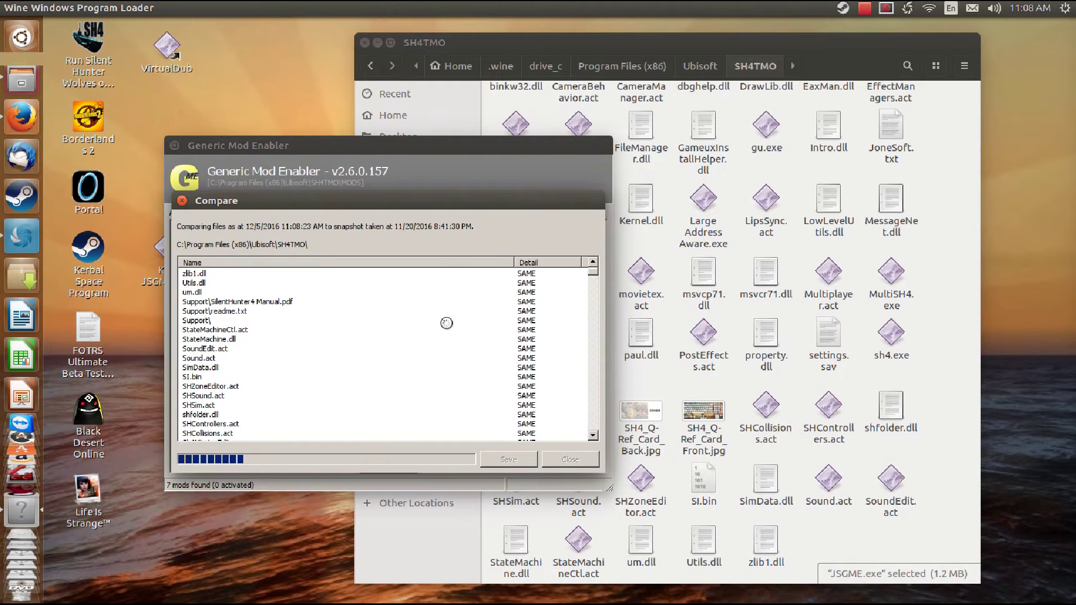
Let the comparison finish with 20,056 files SAME and none different, then close the report.
{"action": "left_click", "coordinate": [866, 8]}
{"action": "left_click", "coordinate": [878, 39]}
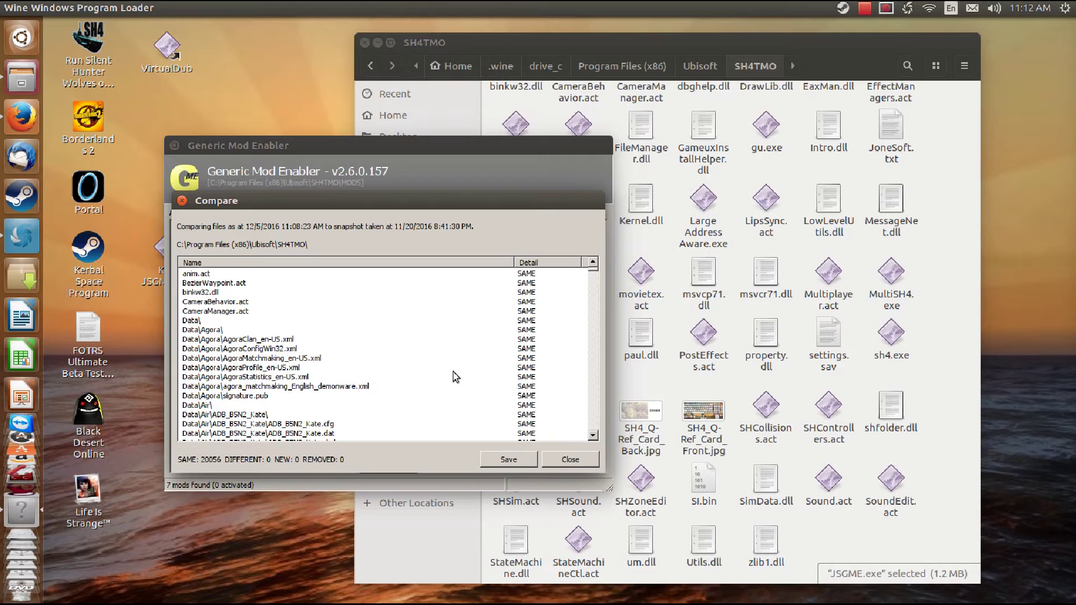
{"action": "left_click", "coordinate": [566, 470]}
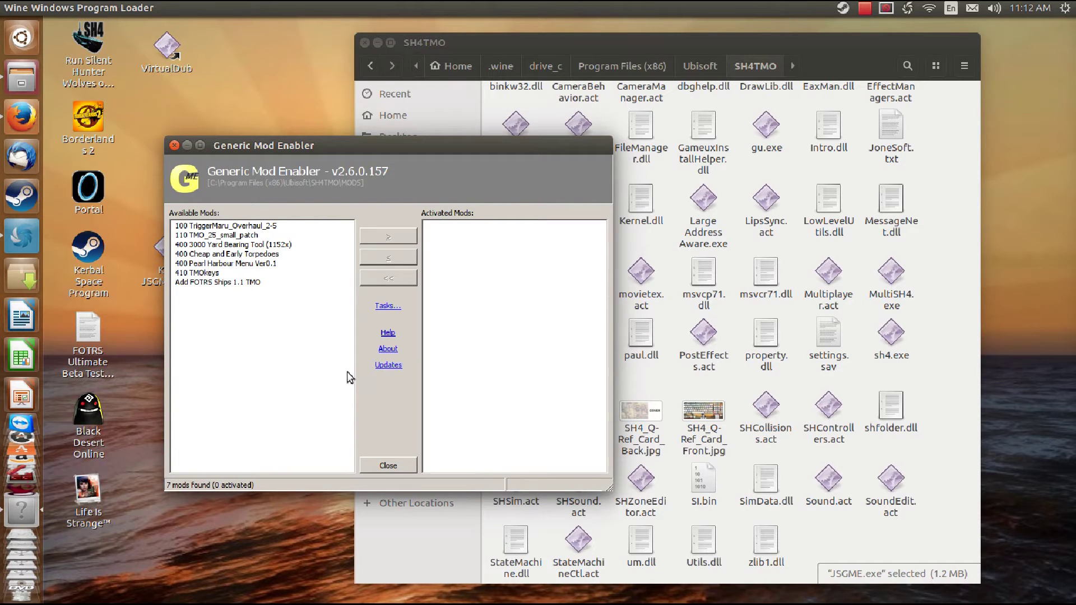
Close JSGME and dismiss the Wine program error notice that follows.
{"action": "left_click", "coordinate": [397, 467]}
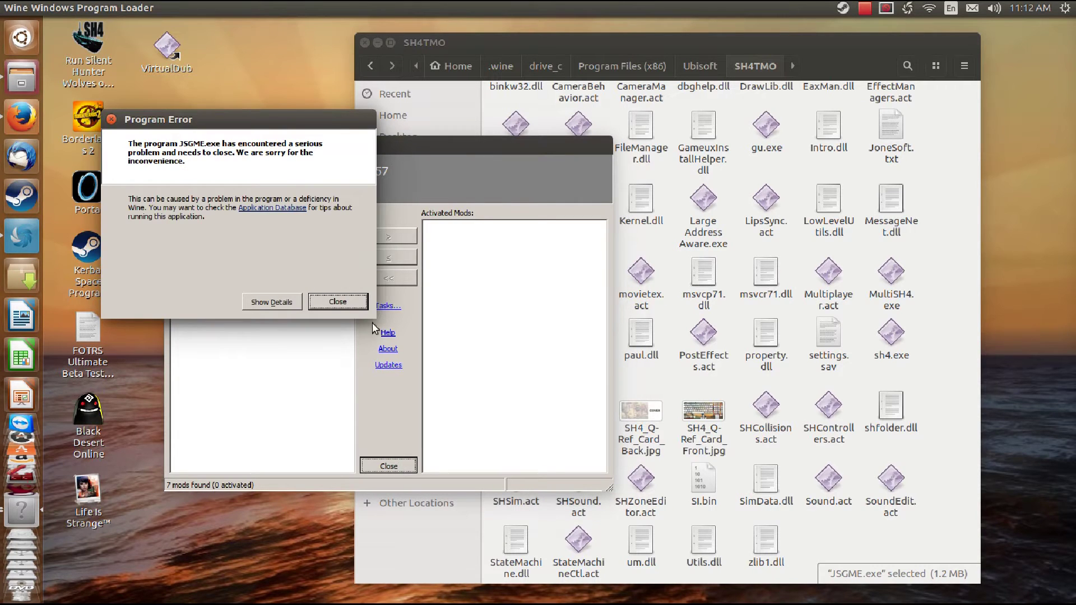
{"action": "left_click", "coordinate": [344, 302]}
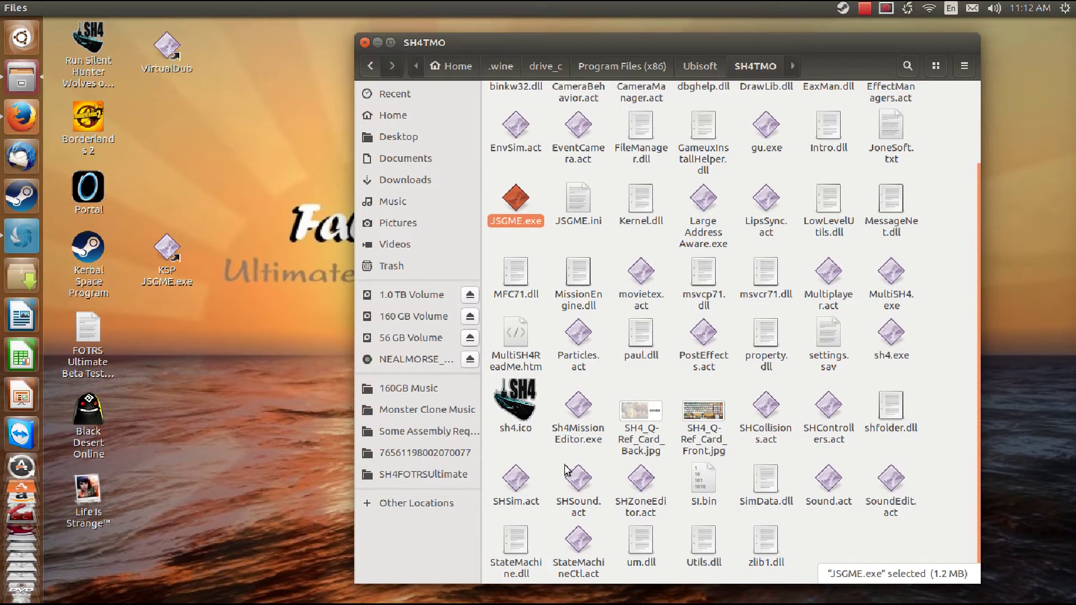
Launch Silent Hunter 4 from sh4.exe in the restored stock SH4TMO folder.
{"action": "left_click", "coordinate": [894, 344]}
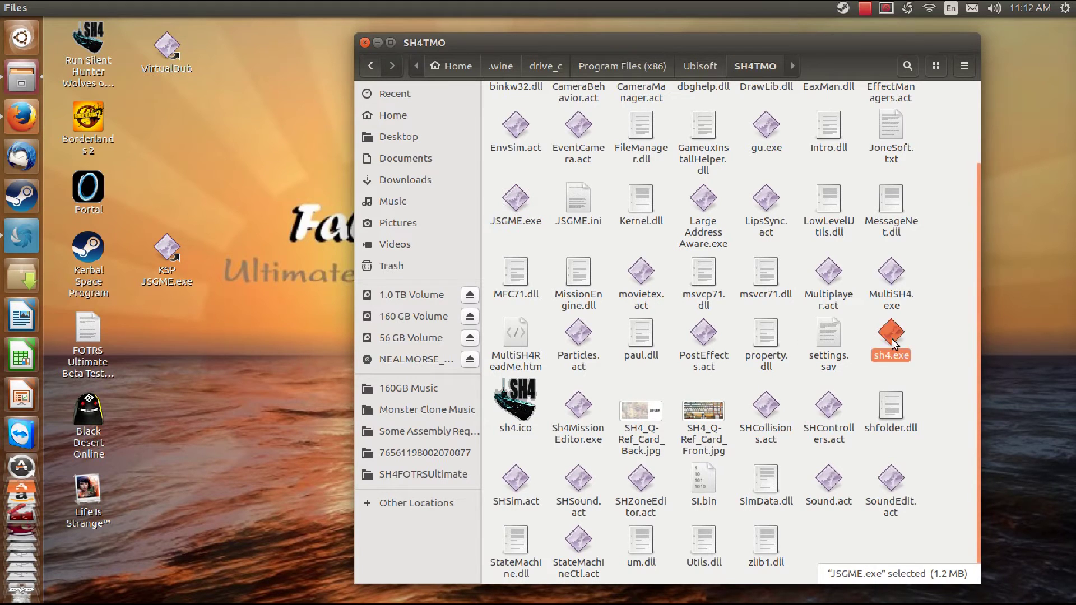
{"action": "double_click", "coordinate": [894, 344]}
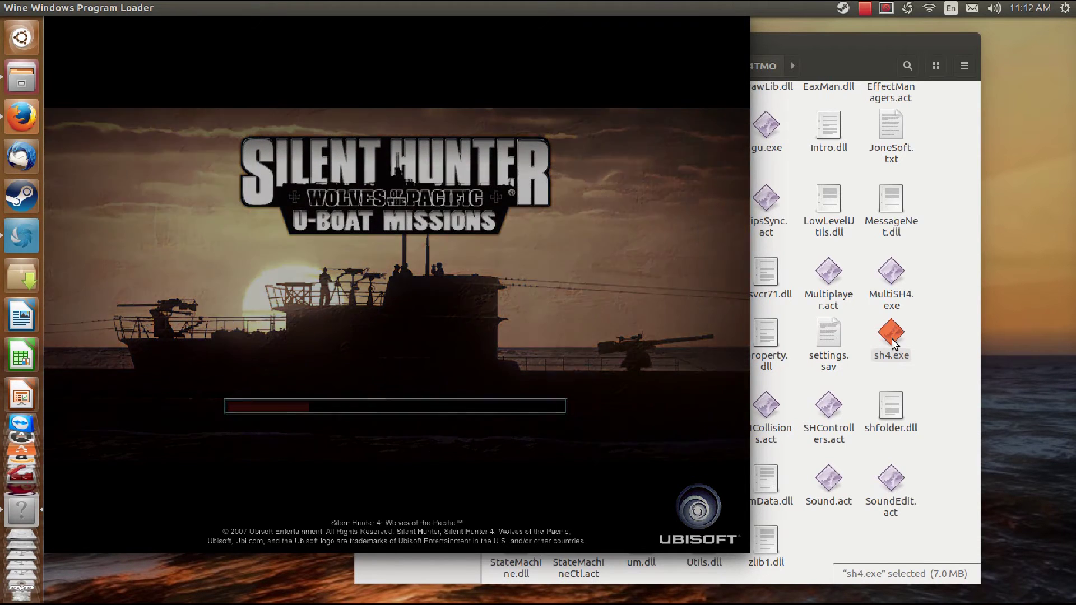
{"action": "left_click", "coordinate": [866, 9]}
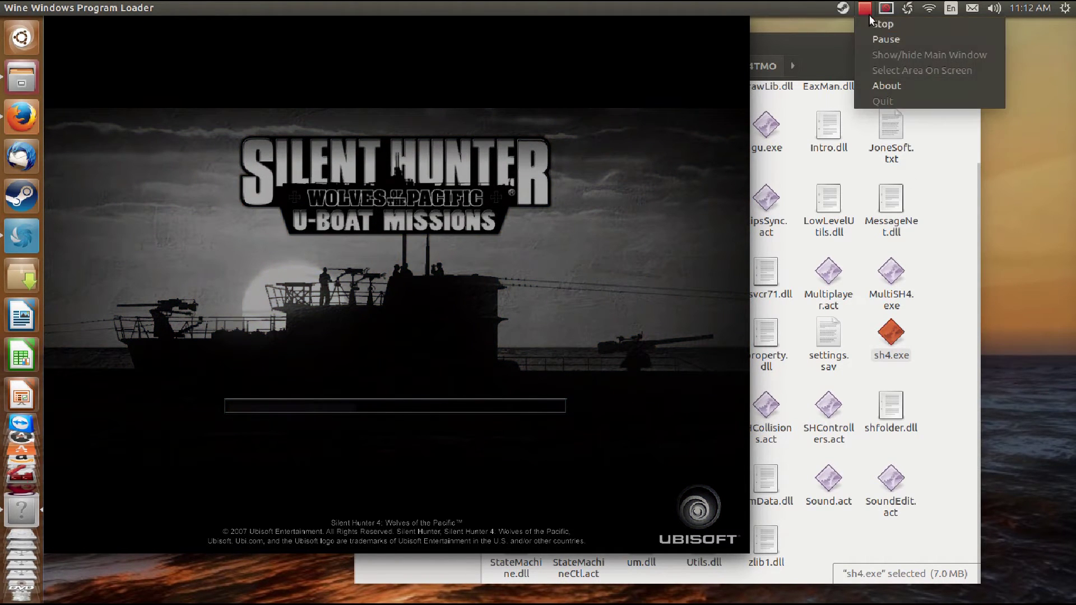
{"action": "left_click", "coordinate": [883, 40]}
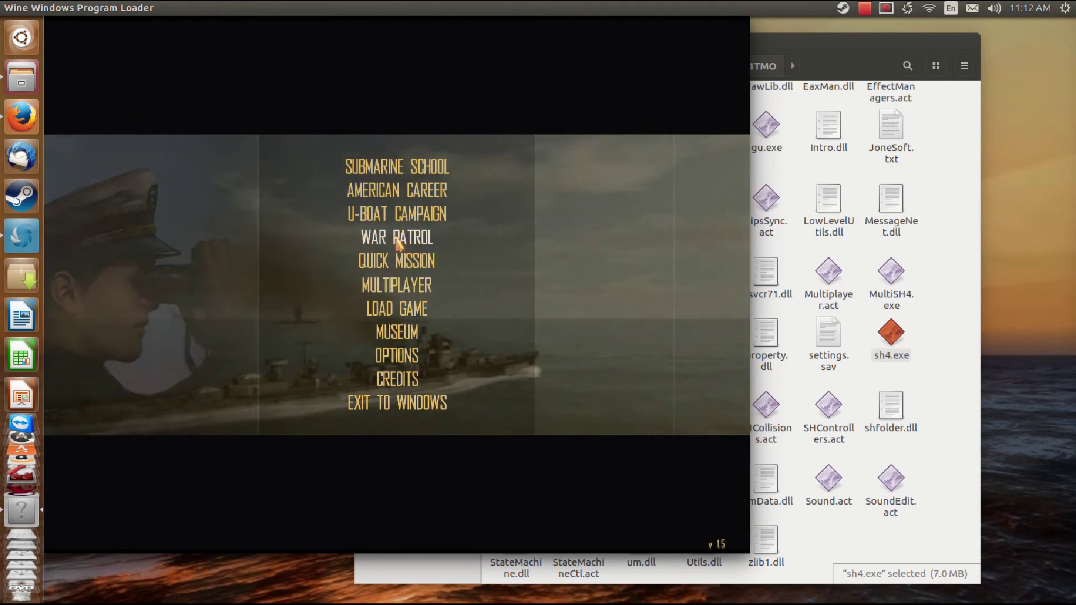
Start a new American Career, skipping the briefing and intro to the 9 December 1941 office.
{"action": "left_click", "coordinate": [399, 193]}
{"action": "left_click", "coordinate": [594, 457]}
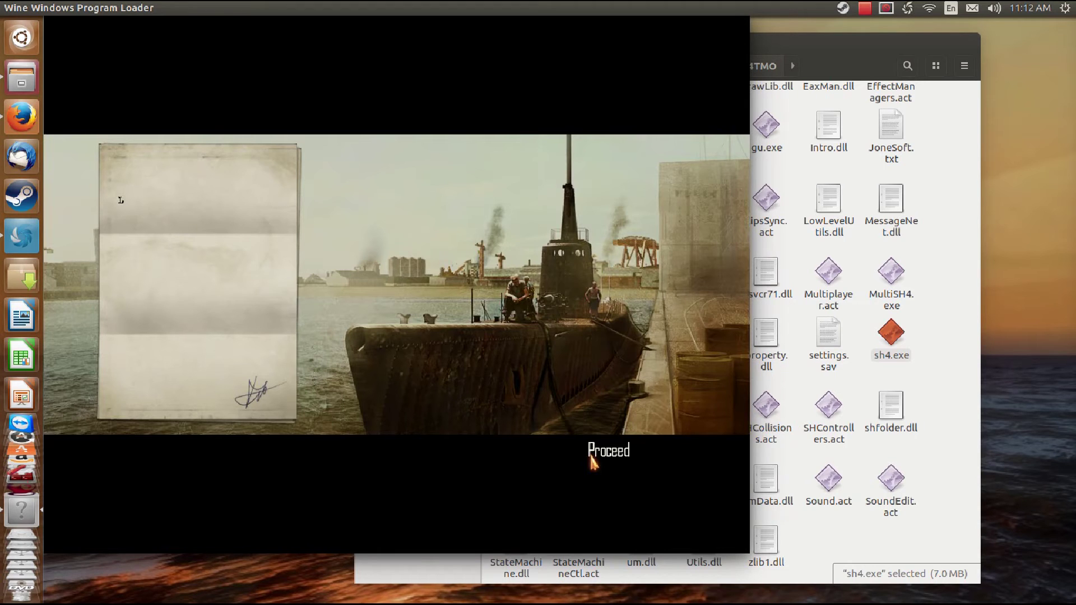
{"action": "left_click", "coordinate": [592, 454]}
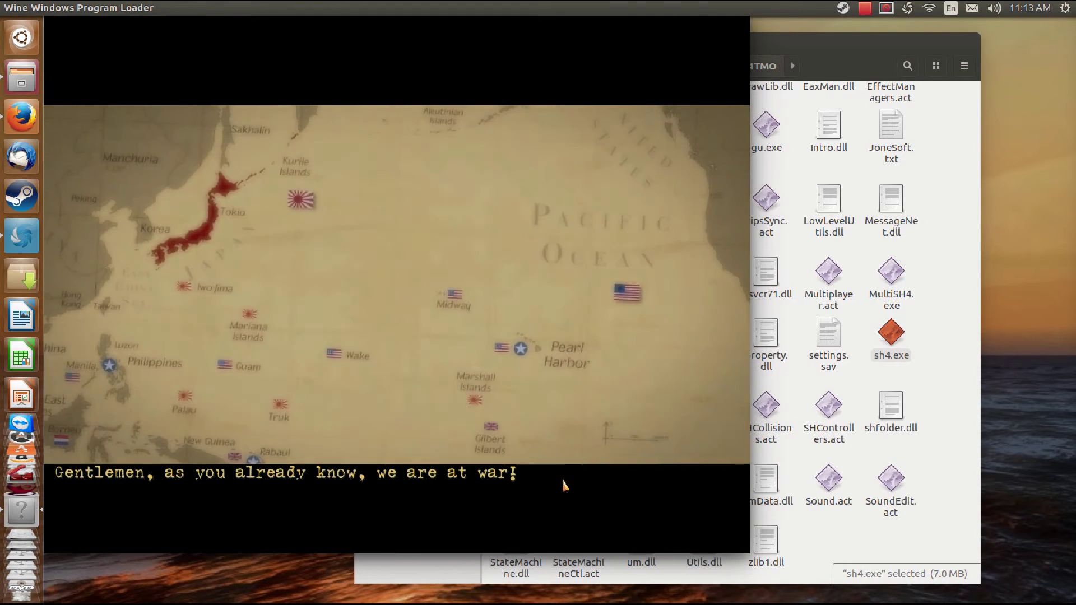
{"action": "left_click", "coordinate": [595, 457]}
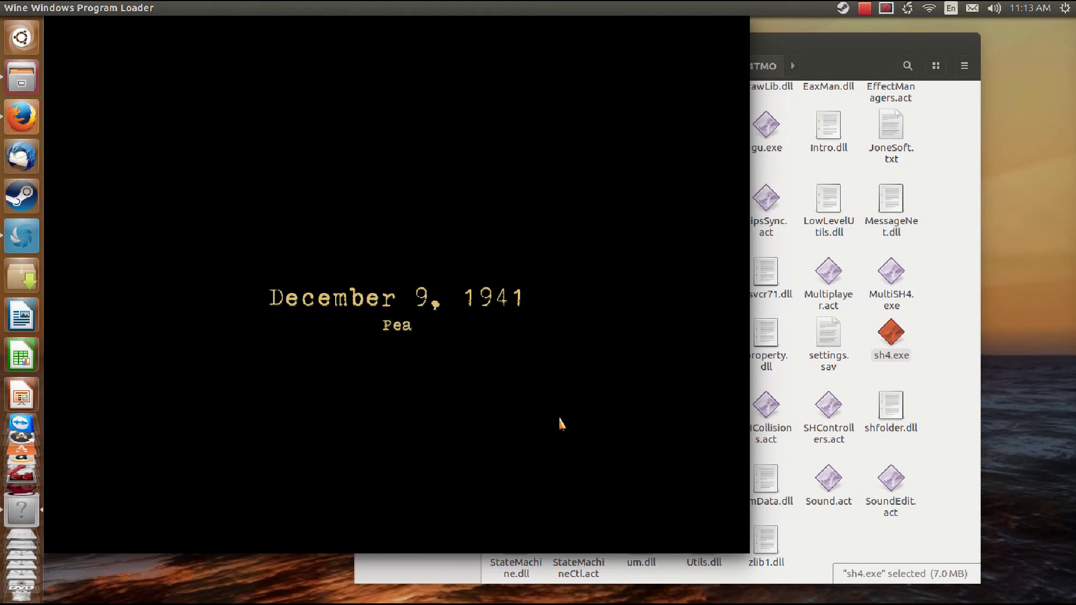
{"action": "left_click", "coordinate": [560, 424]}
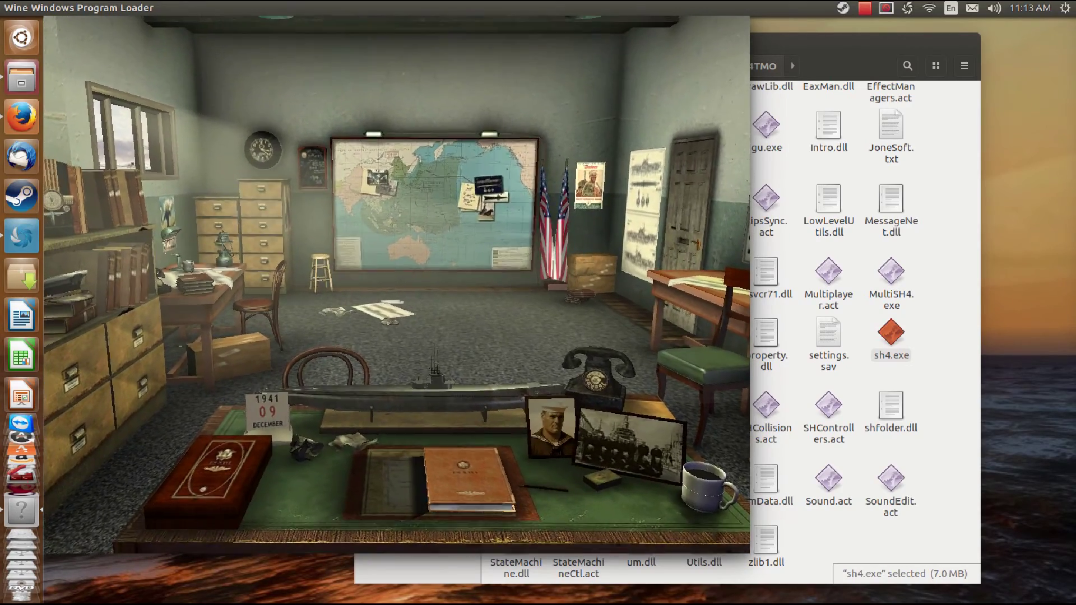
Start the stock test patrol from the office and let it load.
{"action": "left_click", "coordinate": [430, 302]}
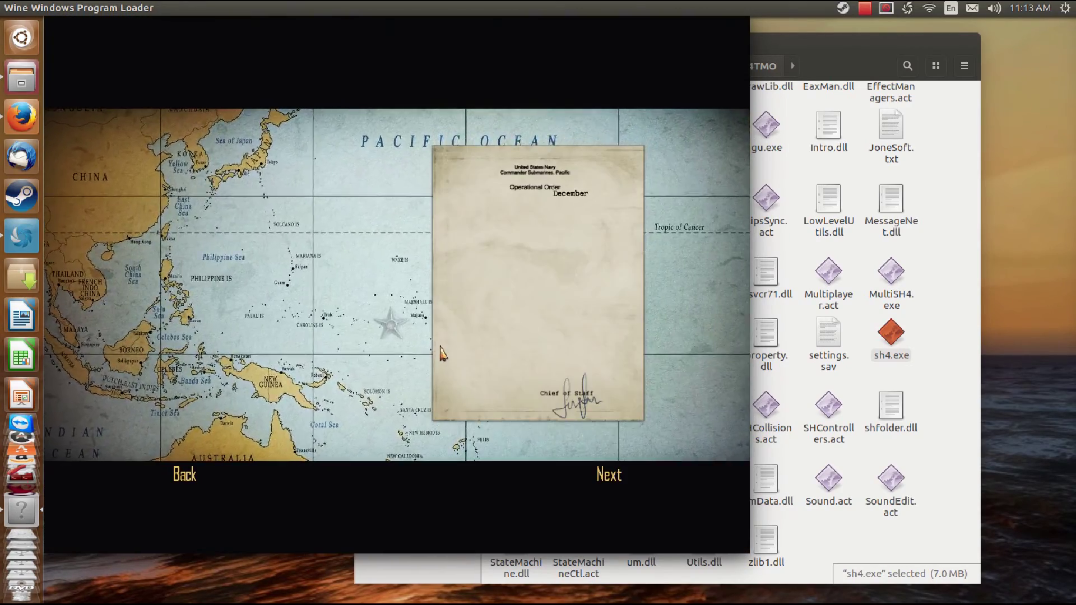
{"action": "left_click", "coordinate": [608, 474]}
{"action": "left_click", "coordinate": [608, 473]}
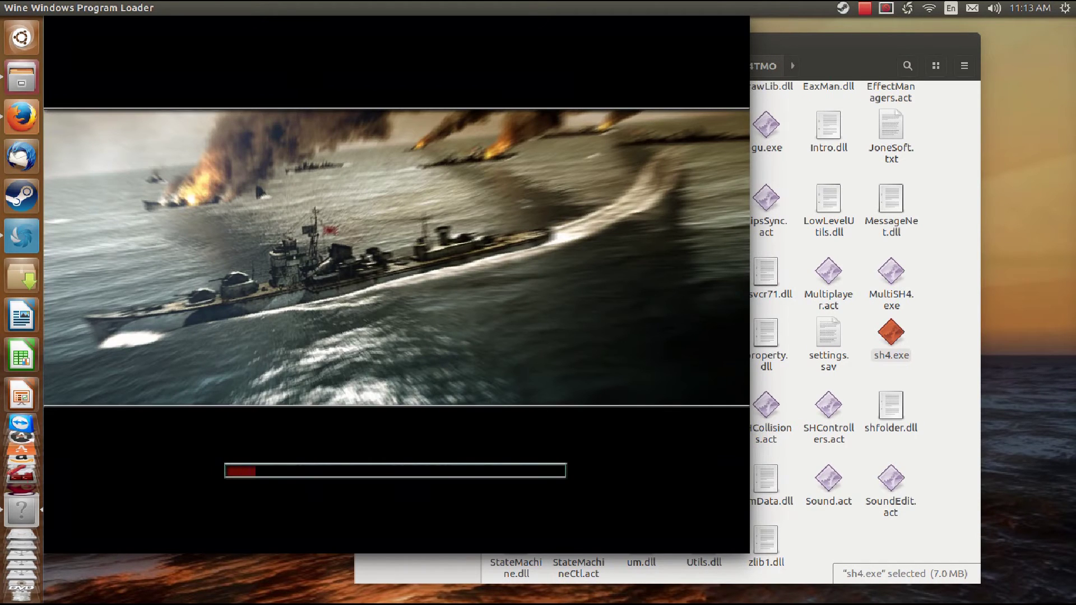
{"action": "left_click", "coordinate": [863, 8]}
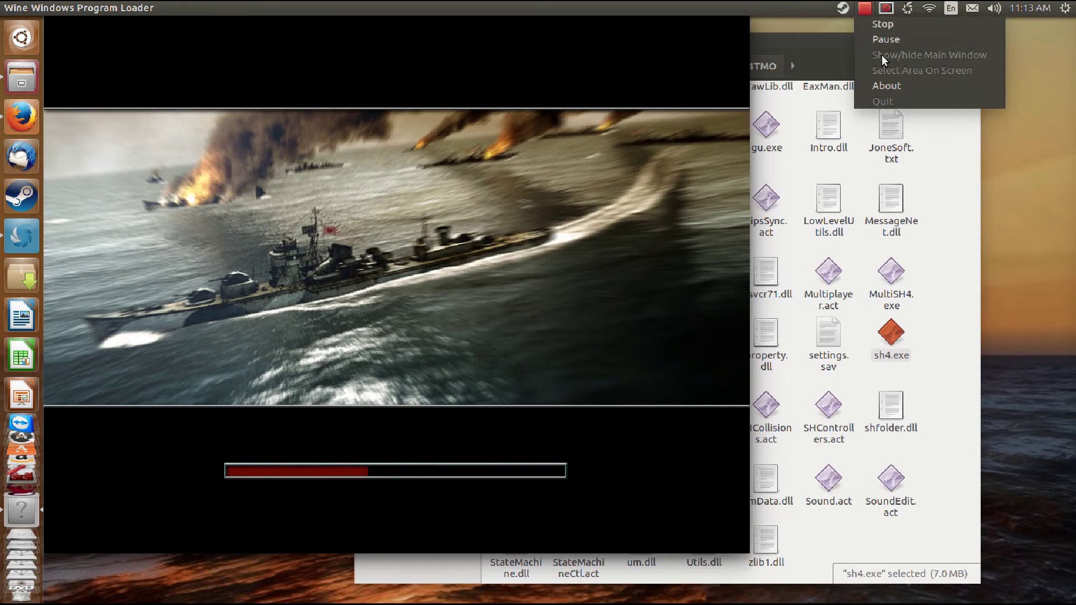
{"action": "left_click", "coordinate": [885, 37]}
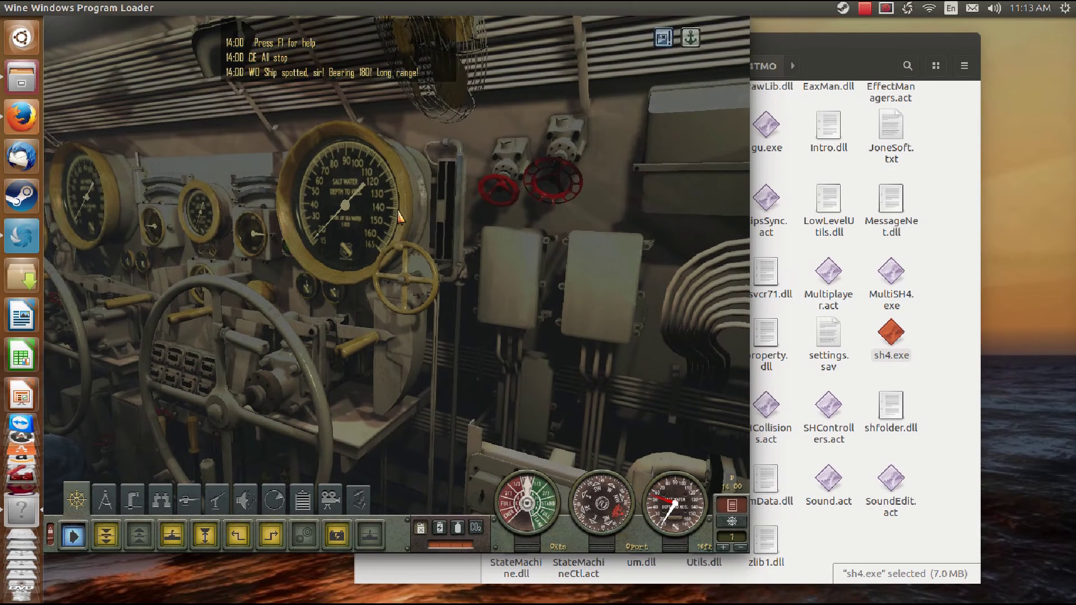
Exit the patrol to Windows, confirming, and pass the 'Mission failed - User exit' debriefing.
{"action": "key", "text": "Escape"}
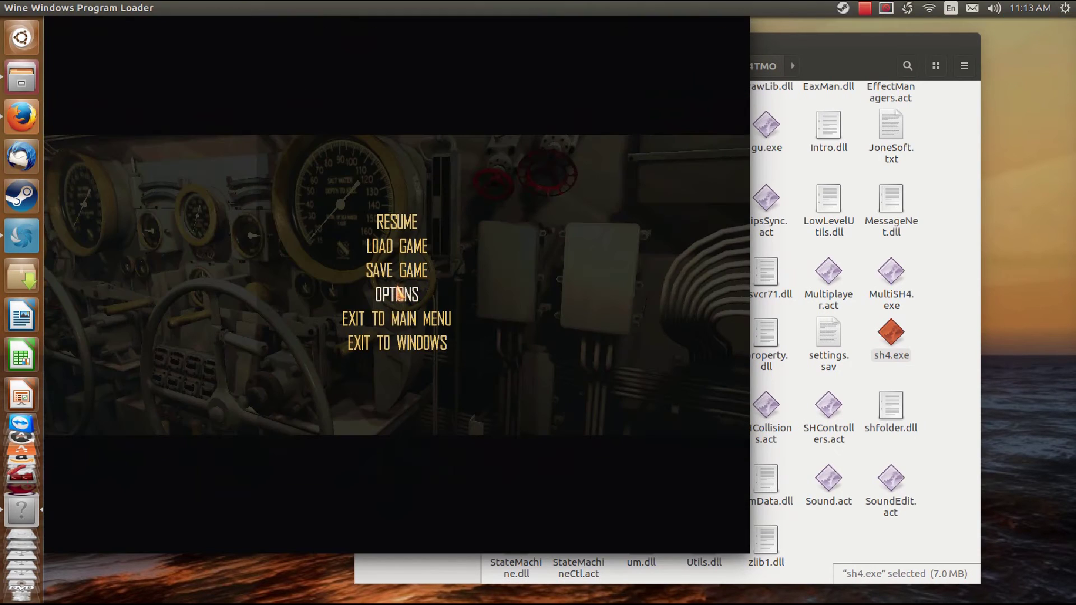
{"action": "left_click", "coordinate": [364, 342]}
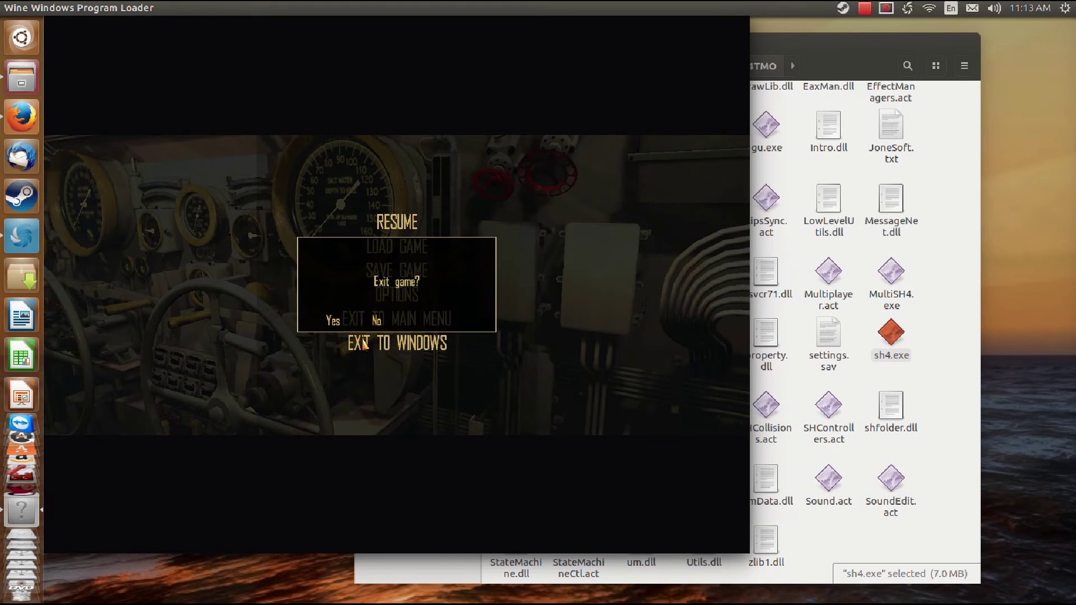
{"action": "left_click", "coordinate": [331, 321]}
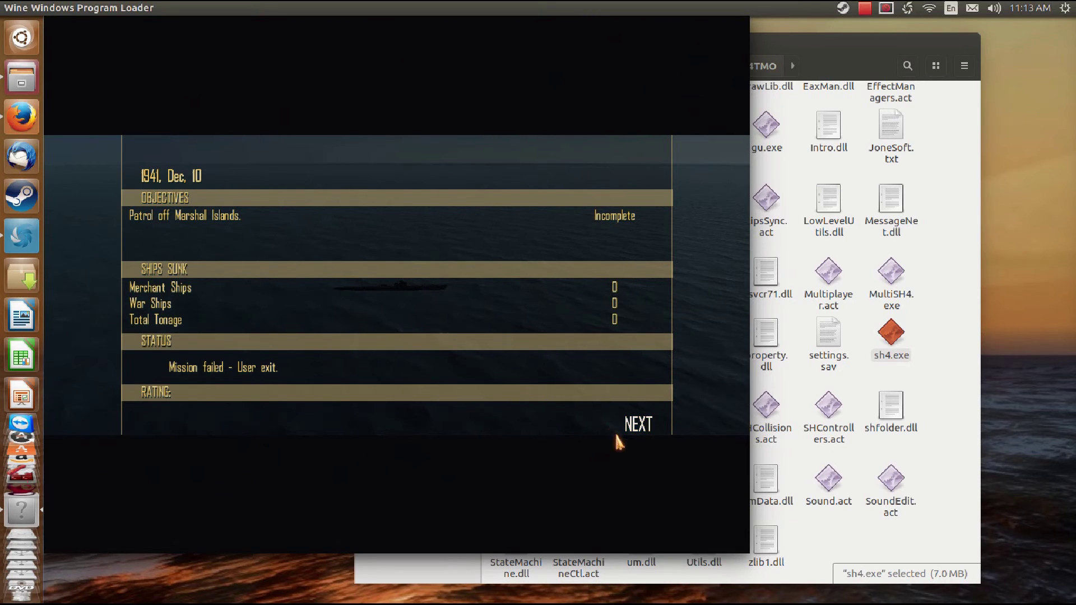
{"action": "left_click", "coordinate": [636, 428]}
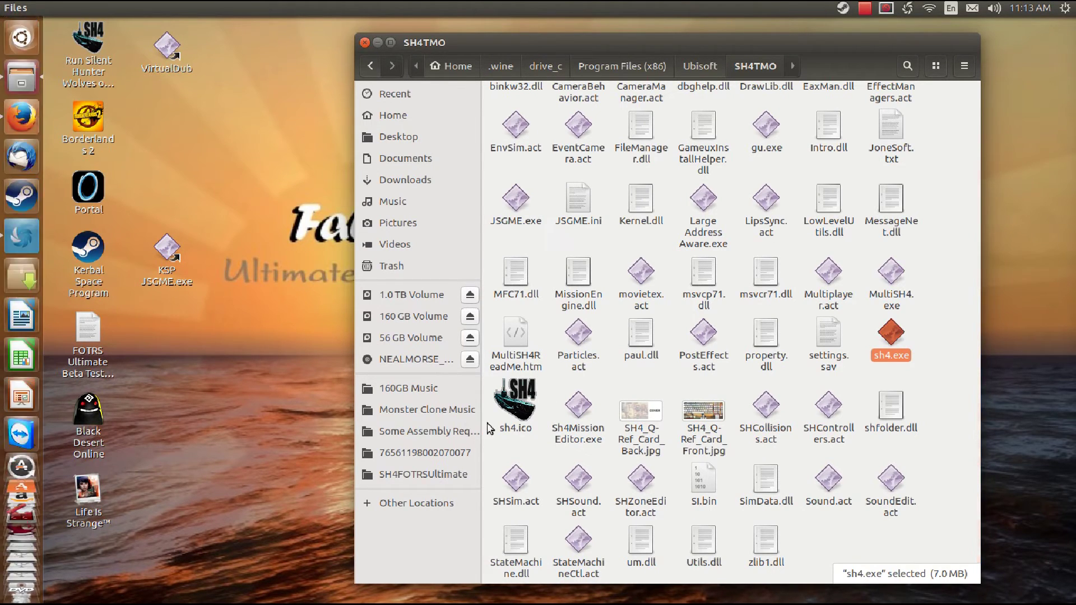
Launch JSGME and activate the 100 TriggerMaru_Overhaul_2-5 mod.
{"action": "left_click", "coordinate": [519, 202]}
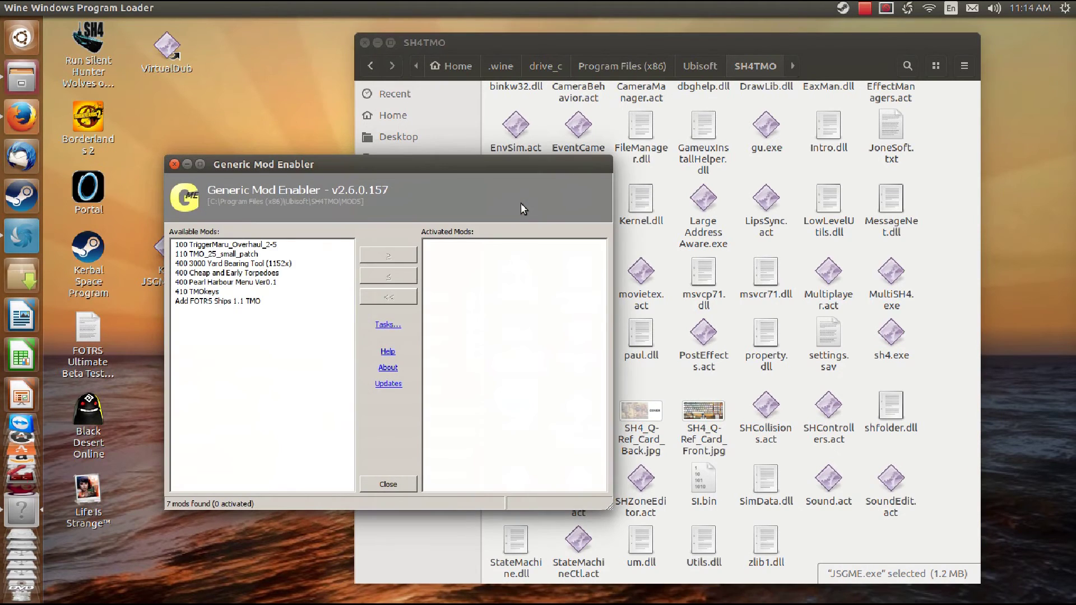
{"action": "left_click", "coordinate": [263, 246]}
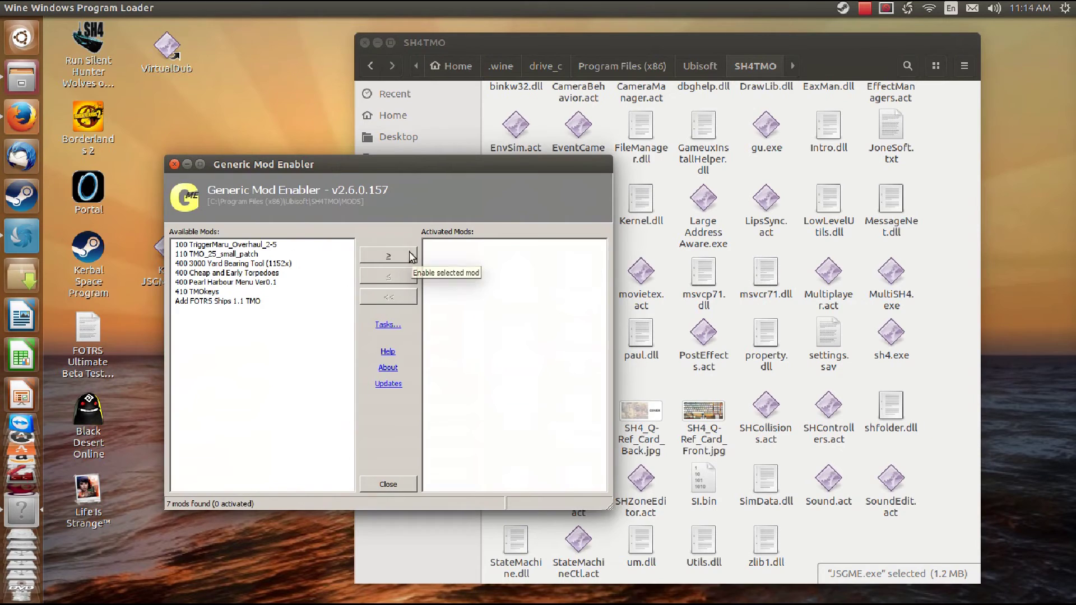
{"action": "left_click", "coordinate": [389, 254]}
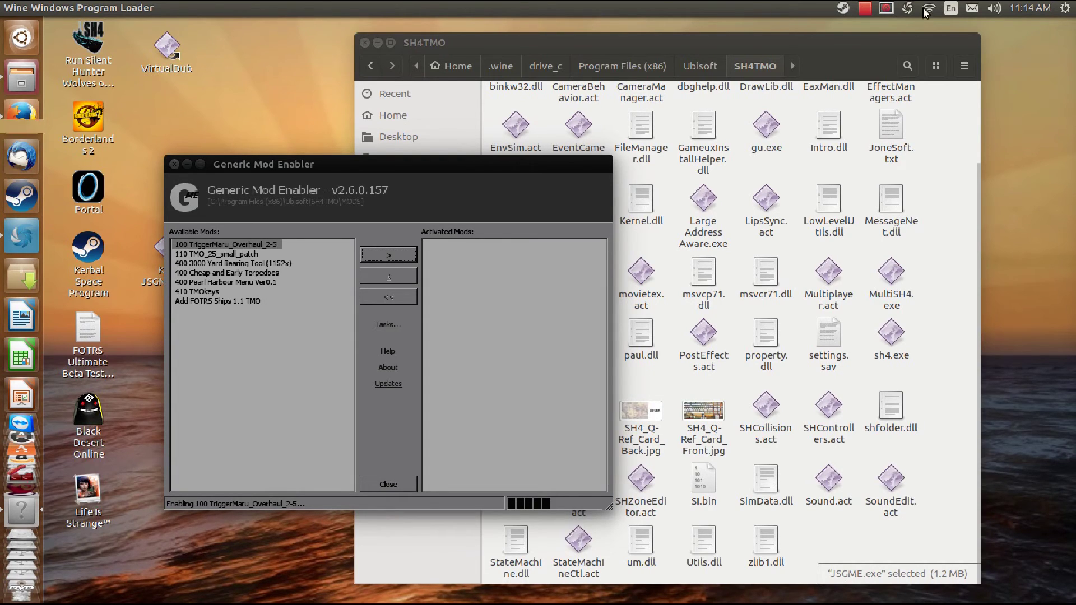
{"action": "left_click", "coordinate": [864, 9]}
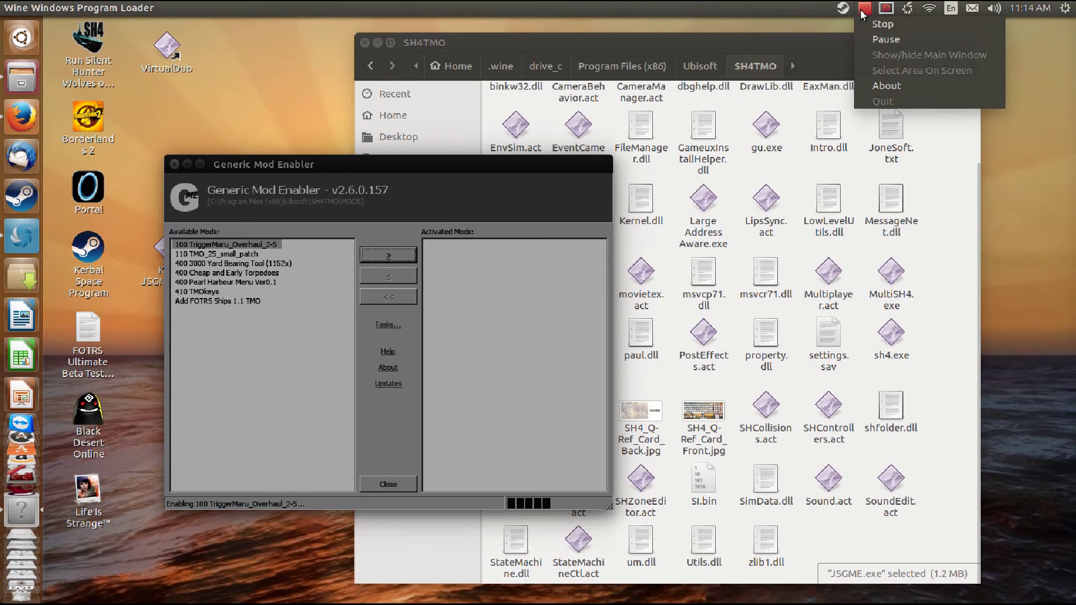
{"action": "left_click", "coordinate": [884, 38]}
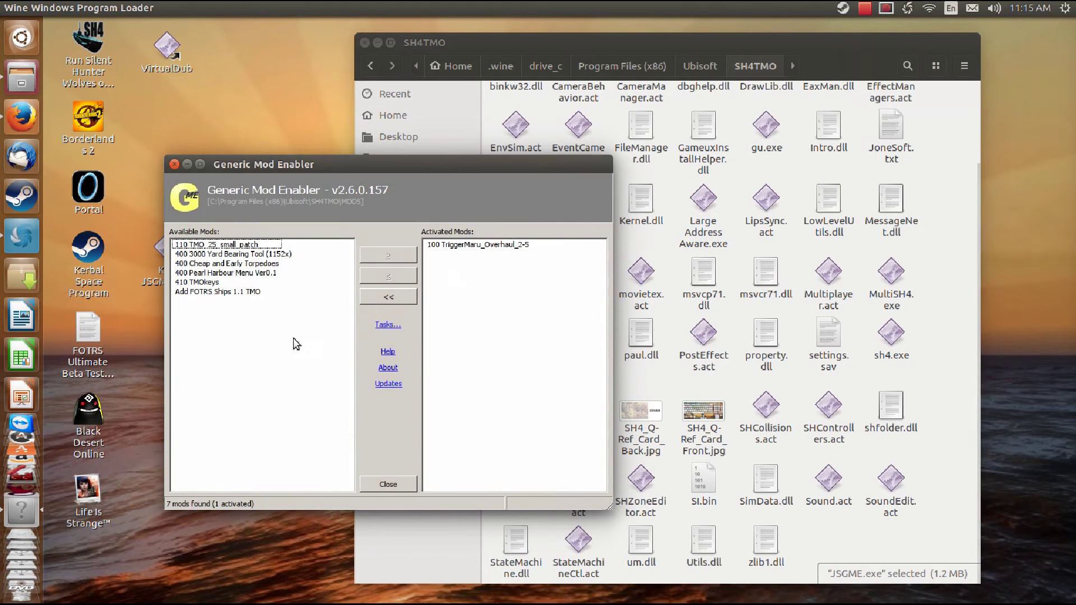
Activate 110 TMO_25_small_patch, accepting the overlap warning, and move JSGME aside.
{"action": "left_click", "coordinate": [246, 244]}
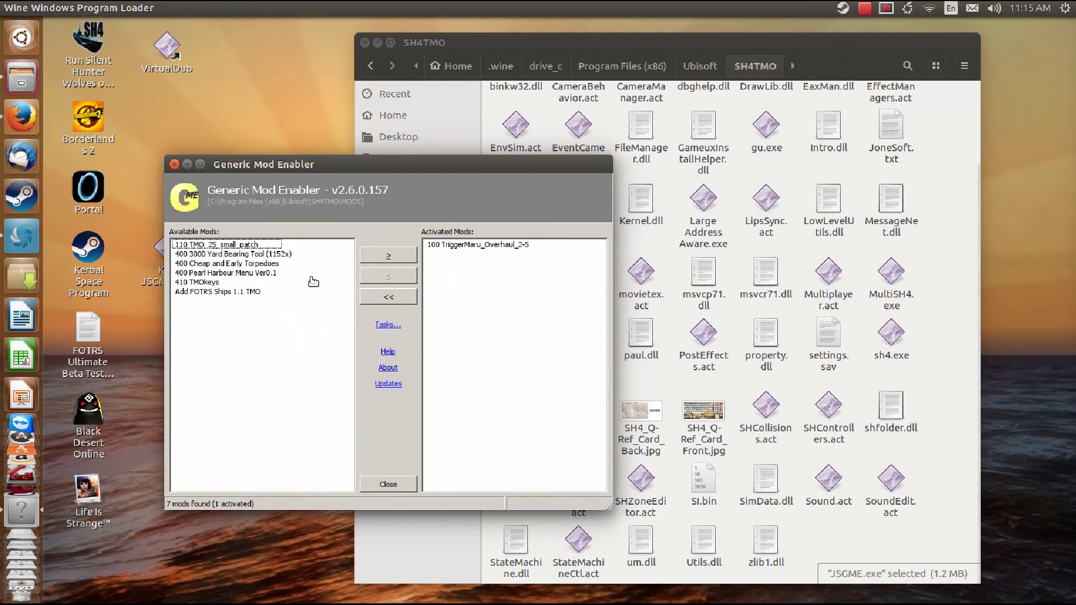
{"action": "left_click", "coordinate": [388, 256]}
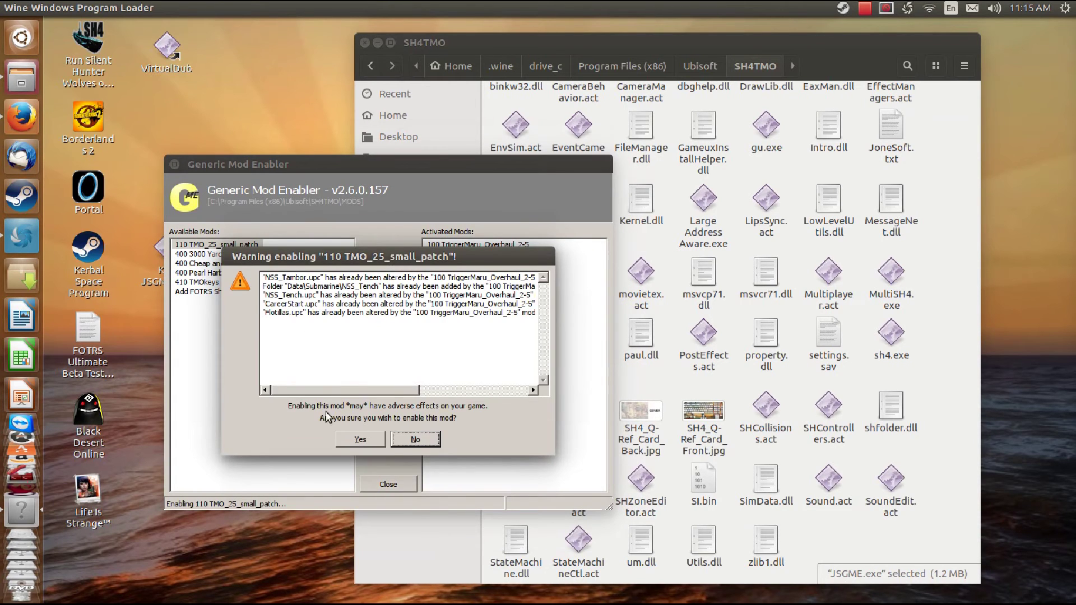
{"action": "left_click", "coordinate": [359, 439]}
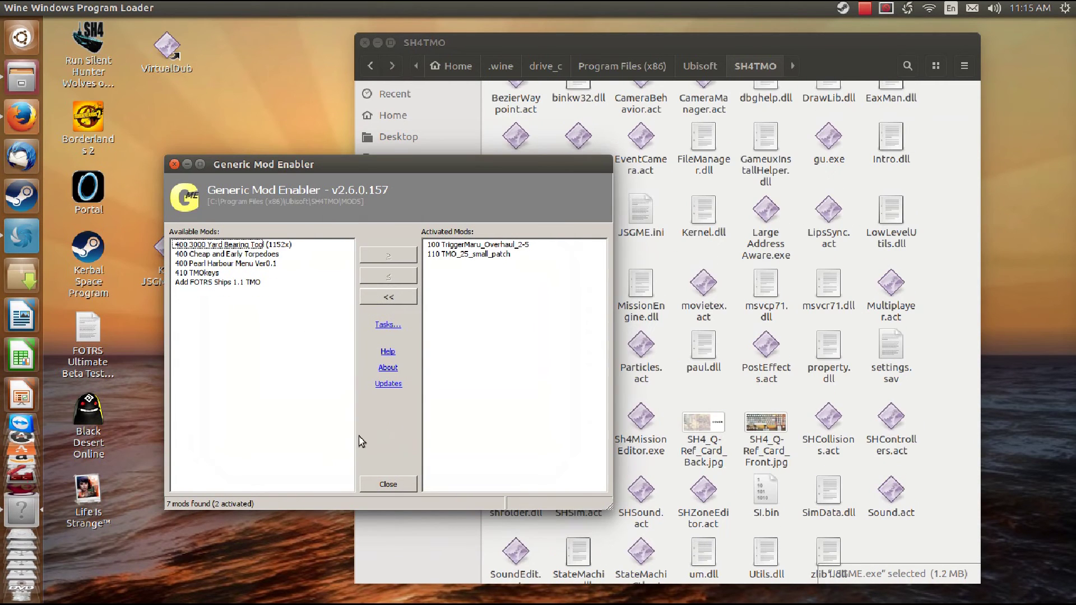
{"action": "left_click_drag", "start_coordinate": [455, 166], "coordinate": [295, 180]}
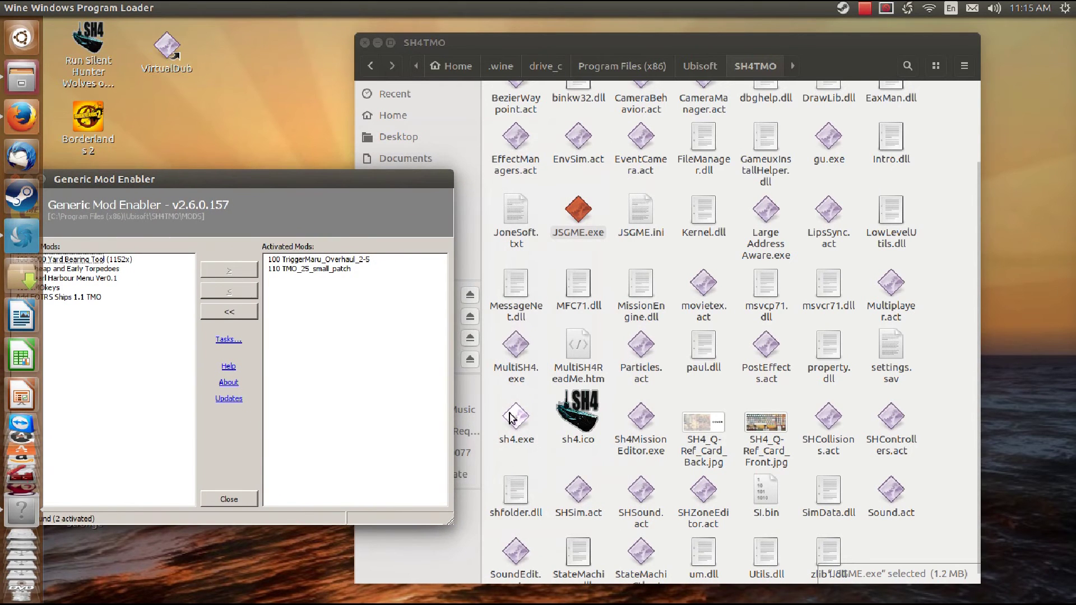
Launch the modded Silent Hunter 4 with Trigger Maru Overhauled 2.5 from sh4.exe.
{"action": "double_click", "coordinate": [508, 415]}
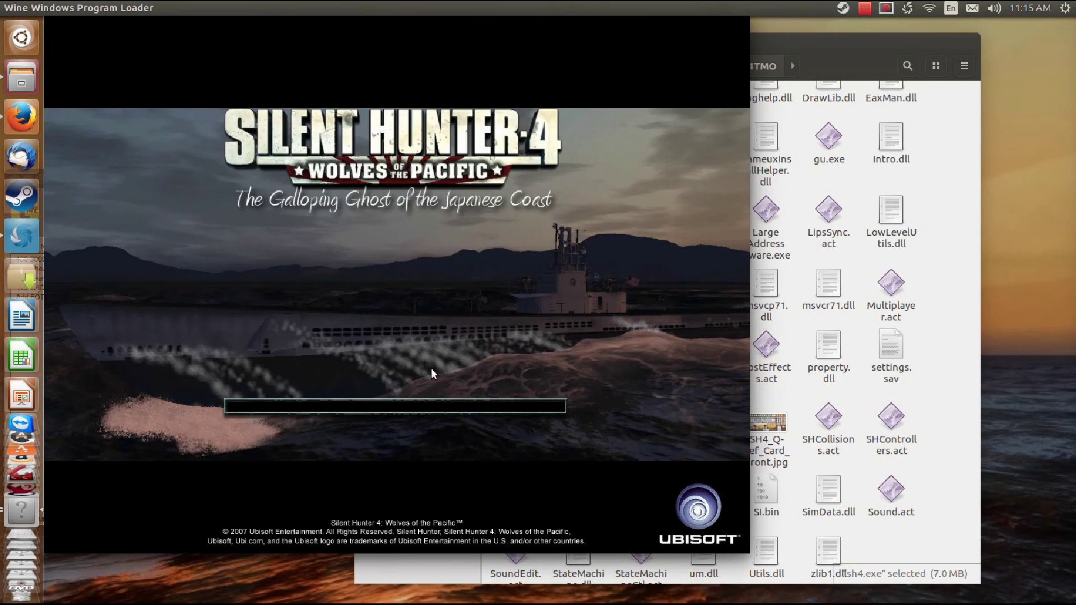
{"action": "left_click", "coordinate": [864, 9]}
{"action": "left_click", "coordinate": [875, 40]}
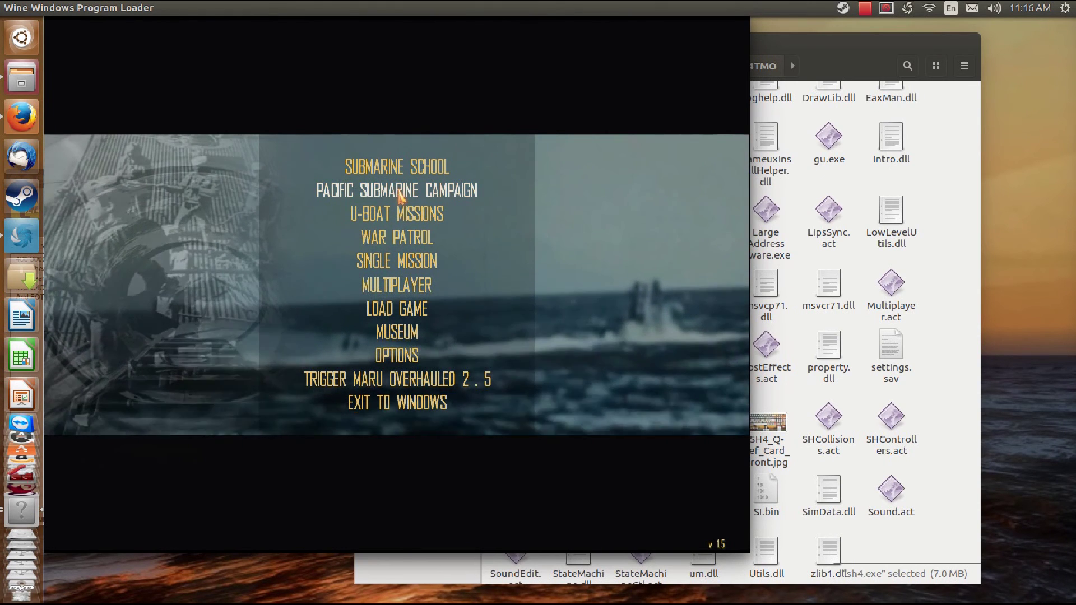
Start a new Pacific Submarine Campaign, skipping orders and typewriter intro to the 8 December 1941 office.
{"action": "left_click", "coordinate": [400, 194]}
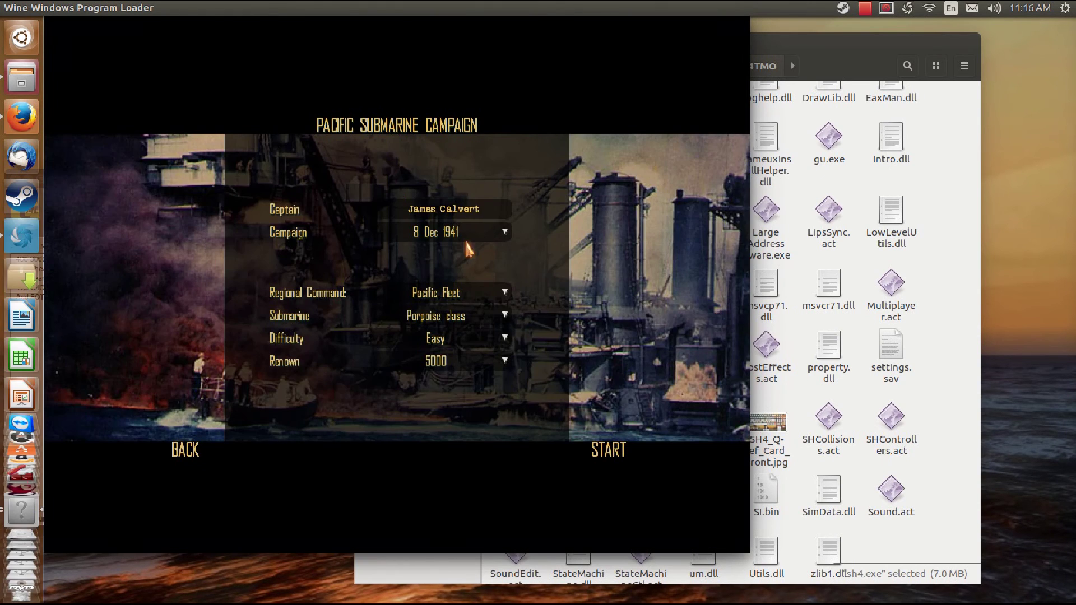
{"action": "left_click", "coordinate": [601, 455]}
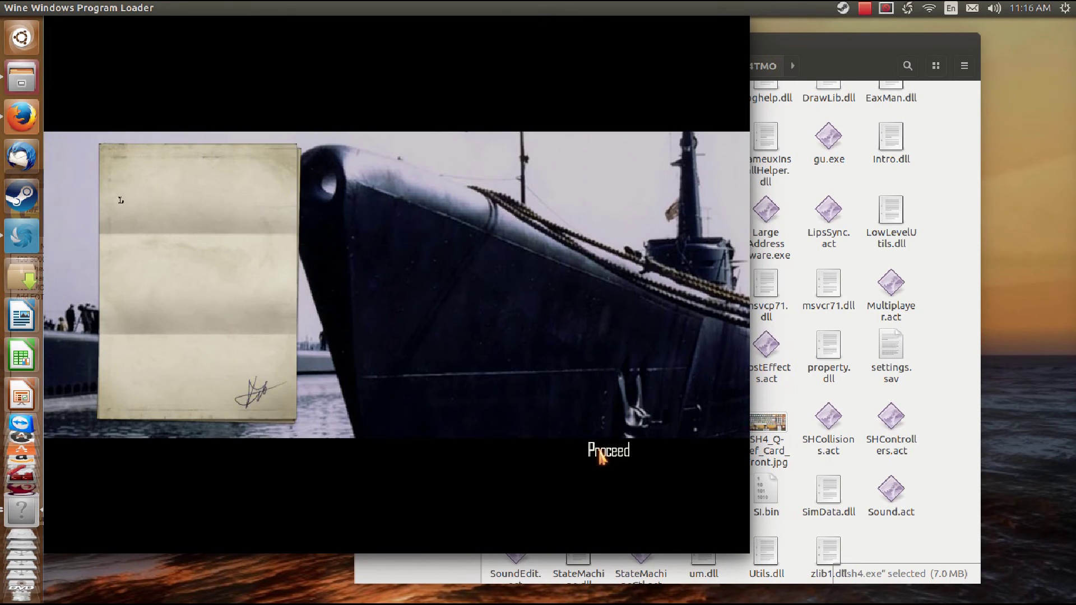
{"action": "left_click", "coordinate": [601, 453]}
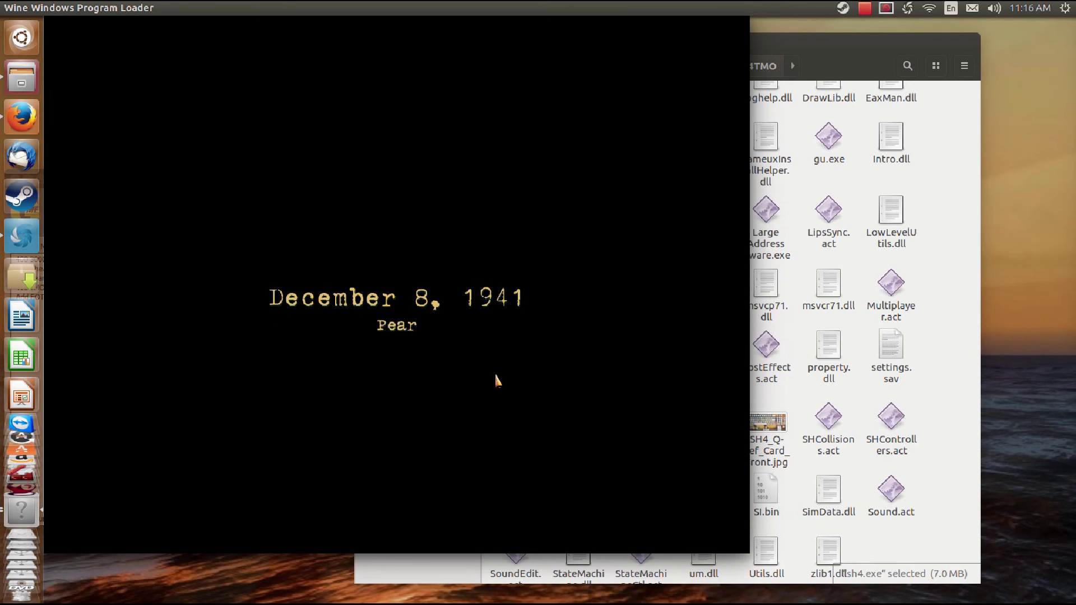
{"action": "left_click", "coordinate": [496, 381]}
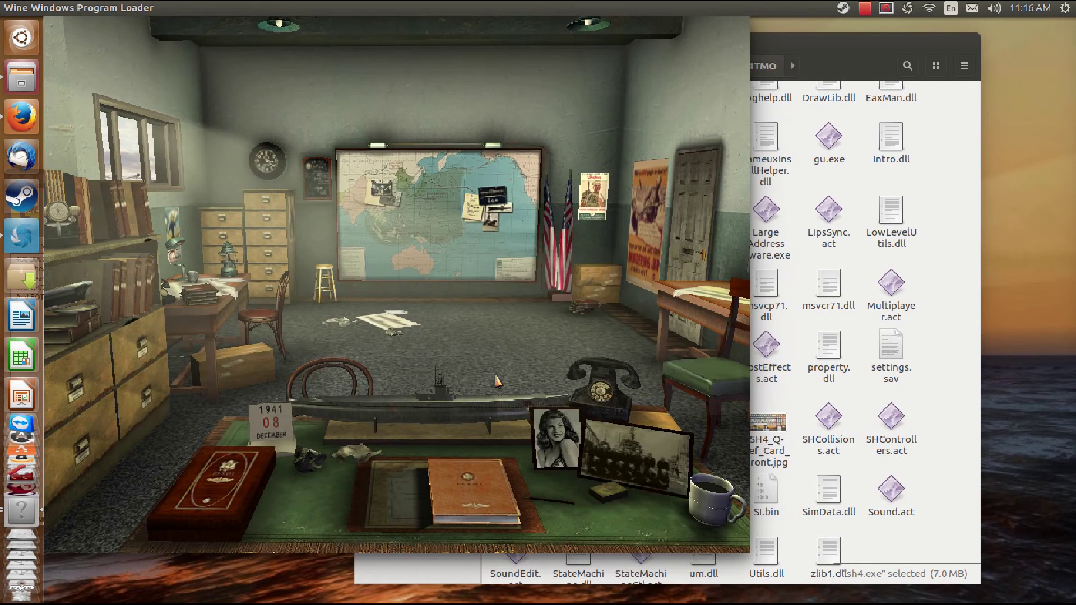
Start the first modded patrol and wait for it to load in harbour.
{"action": "left_click", "coordinate": [413, 241]}
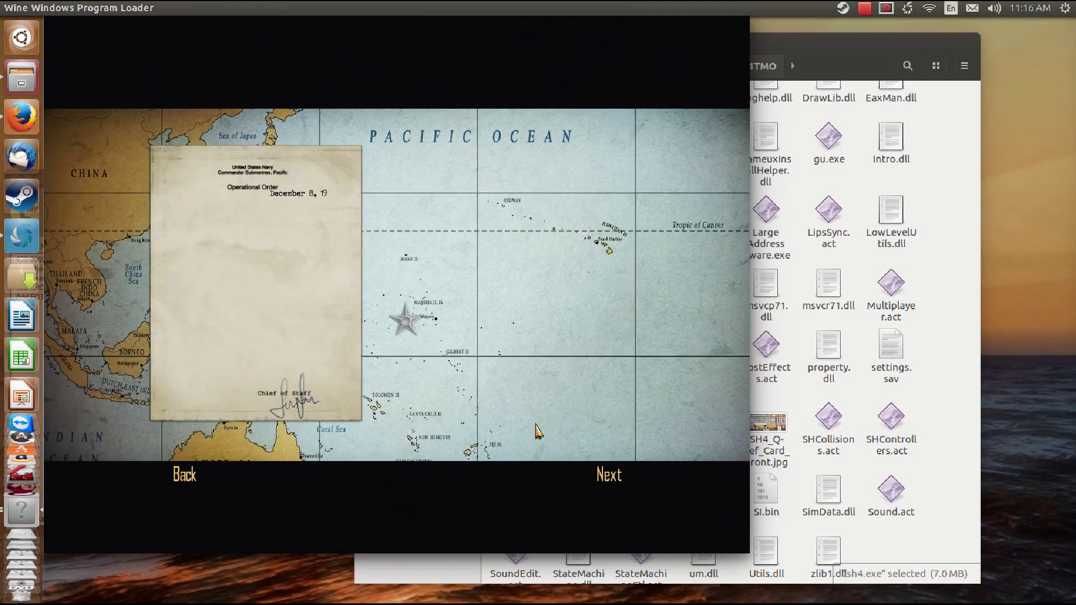
{"action": "left_click", "coordinate": [607, 474]}
{"action": "left_click", "coordinate": [604, 476]}
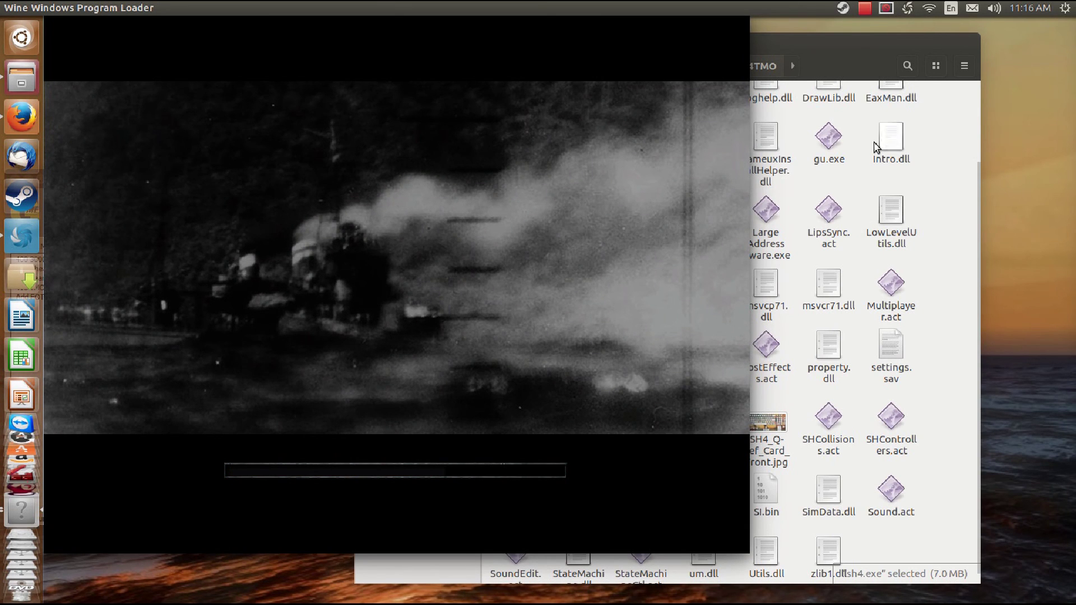
{"action": "left_click", "coordinate": [872, 7]}
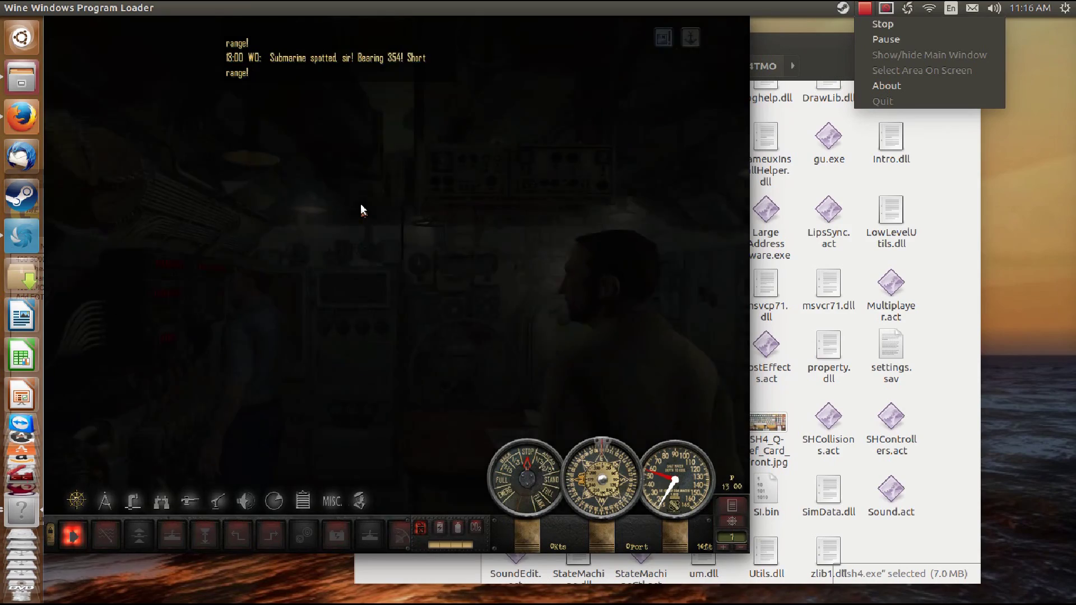
{"action": "left_click", "coordinate": [344, 260]}
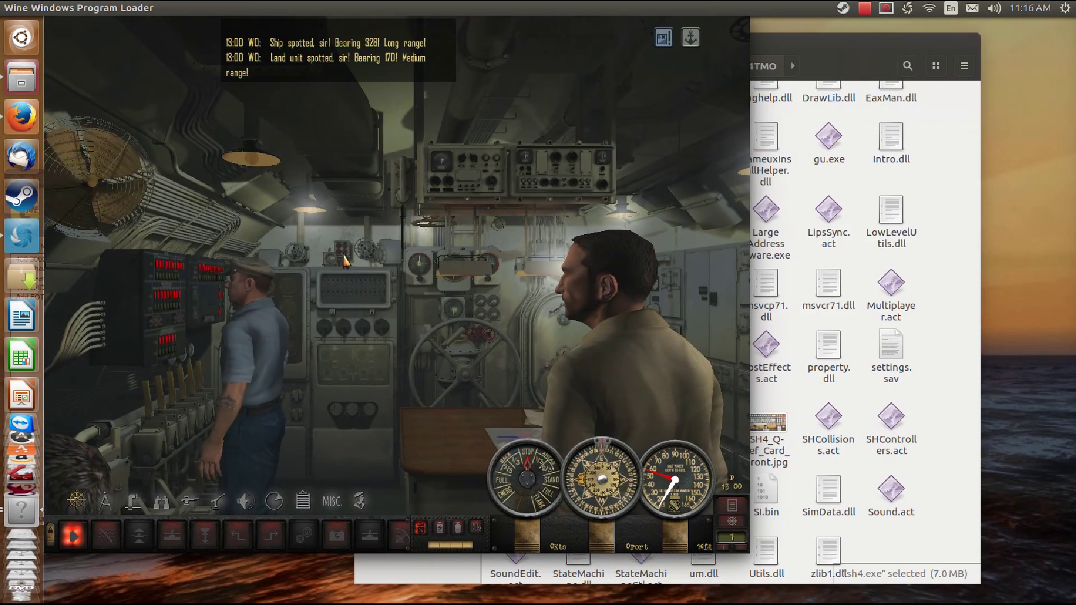
Switch to the F2 bridge view and look to starboard, then forward along the bow.
{"action": "key", "text": "F2"}
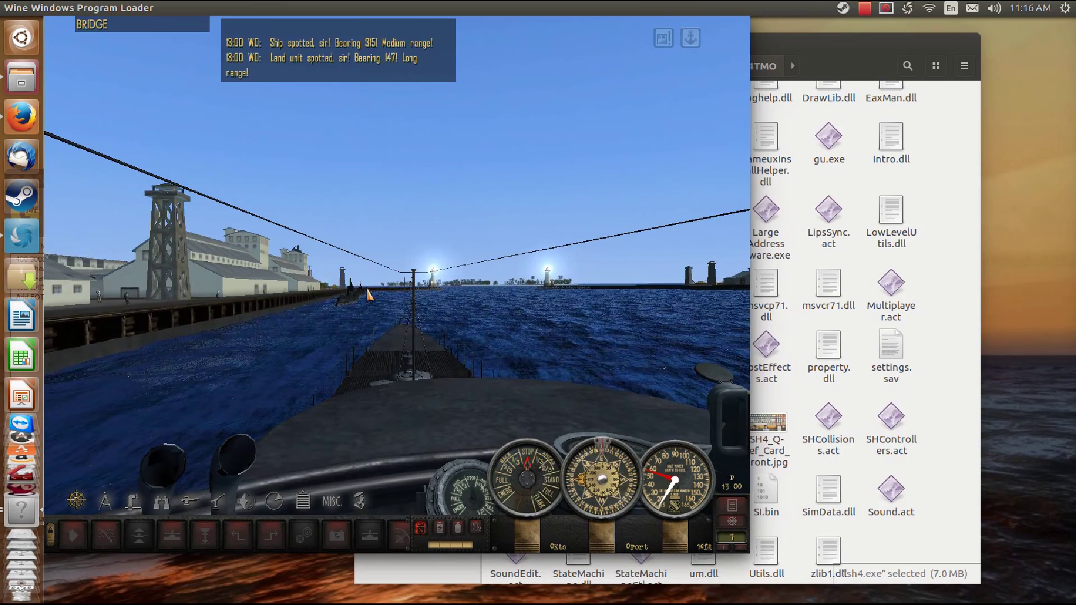
{"action": "key", "text": "Right"}
{"action": "key", "text": "Right"}
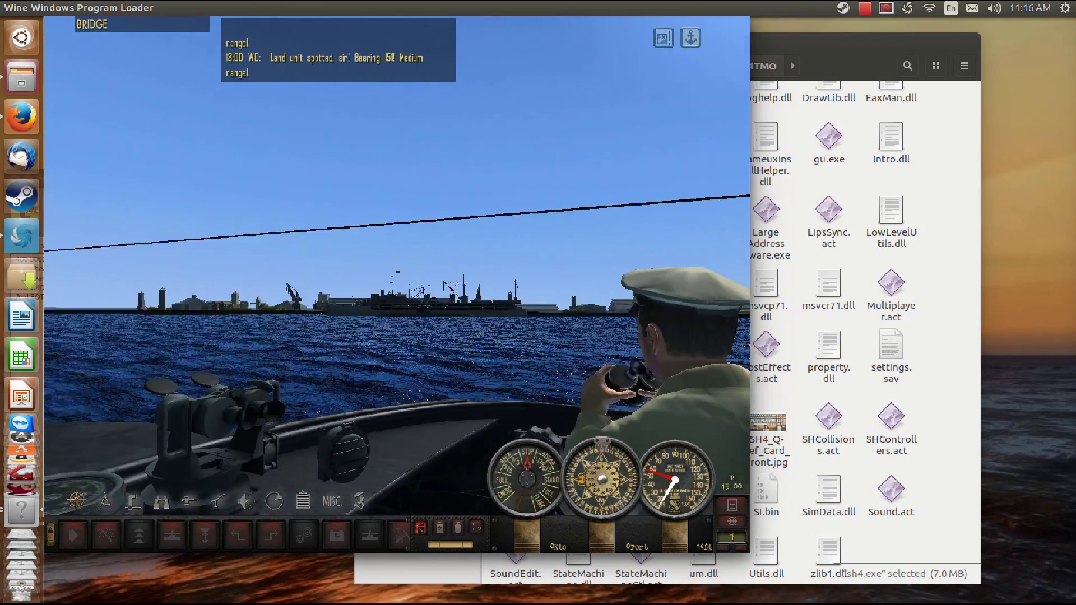
{"action": "key", "text": "Left"}
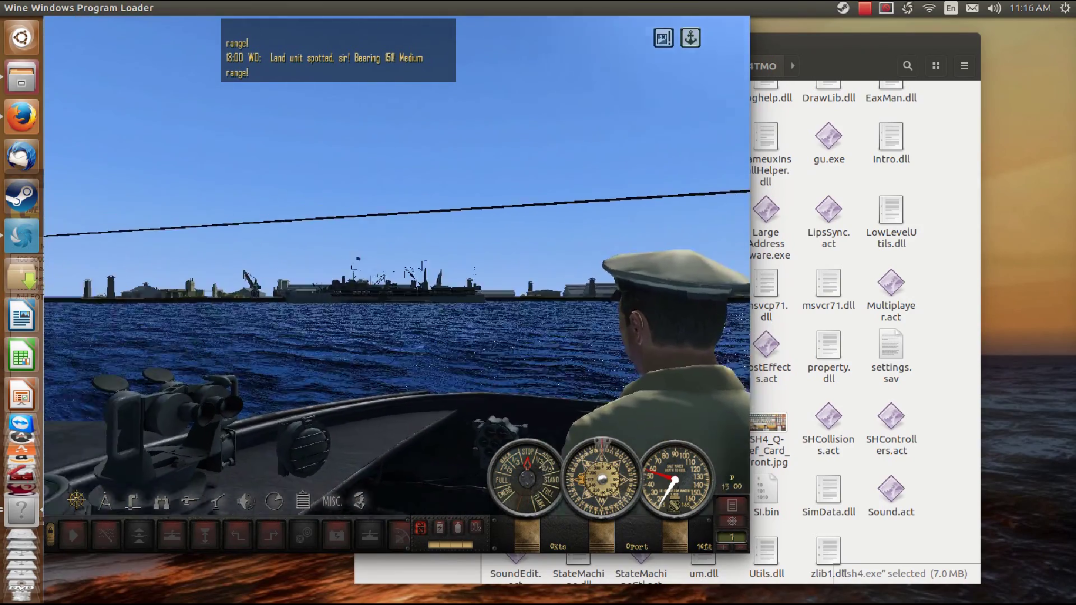